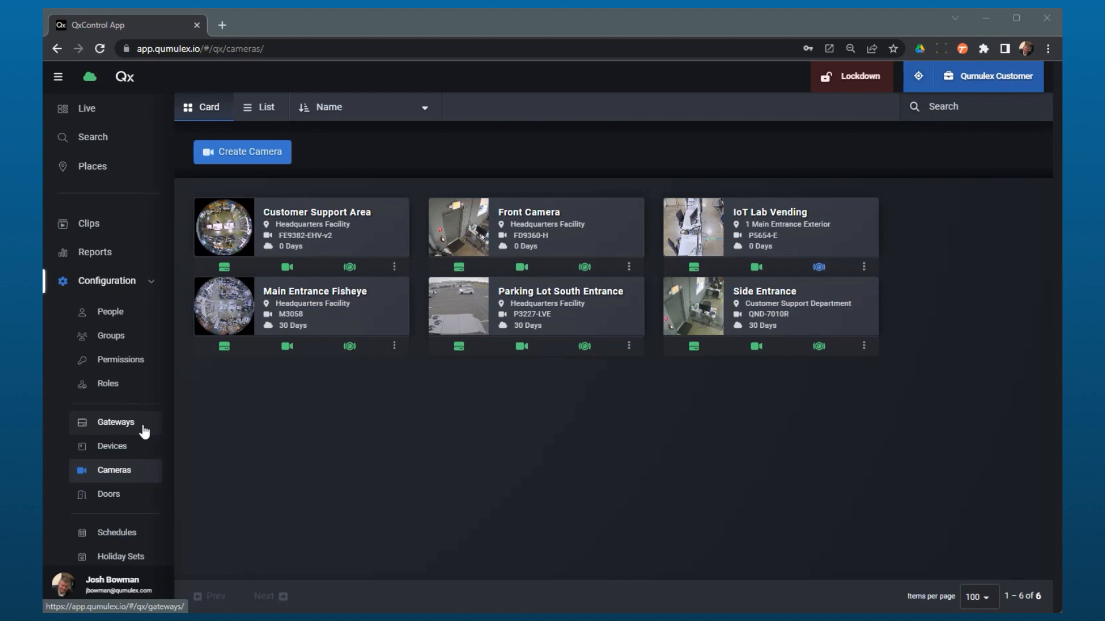
Show the Gateways page listing the Qumulex Gateway at Headquarters Facility.
left_click(144, 432)
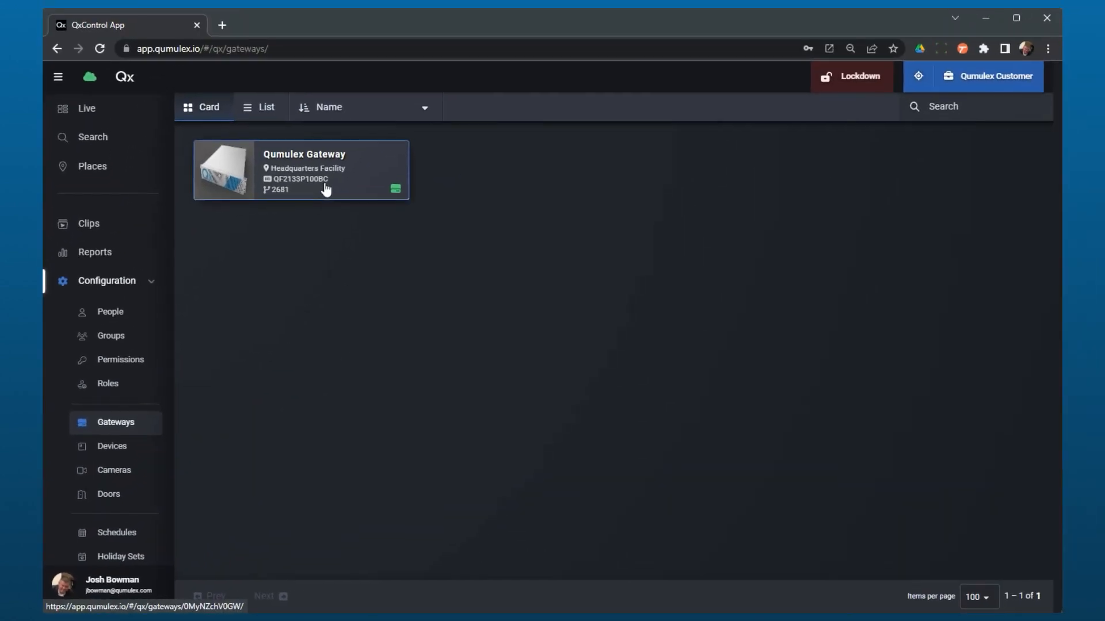
Open the Qumulex Gateway's Info page with its serial number, version 2681 and Connected status.
left_click(326, 188)
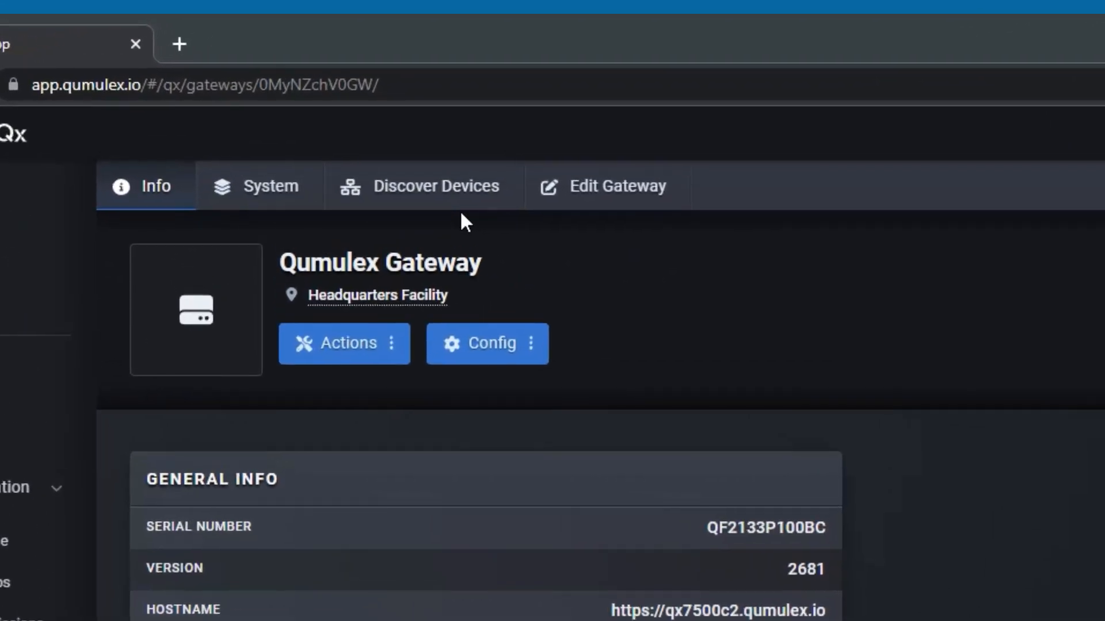
Browse the gateway's Discover Devices table of makes, IP addresses, MACs and NICs.
left_click(433, 195)
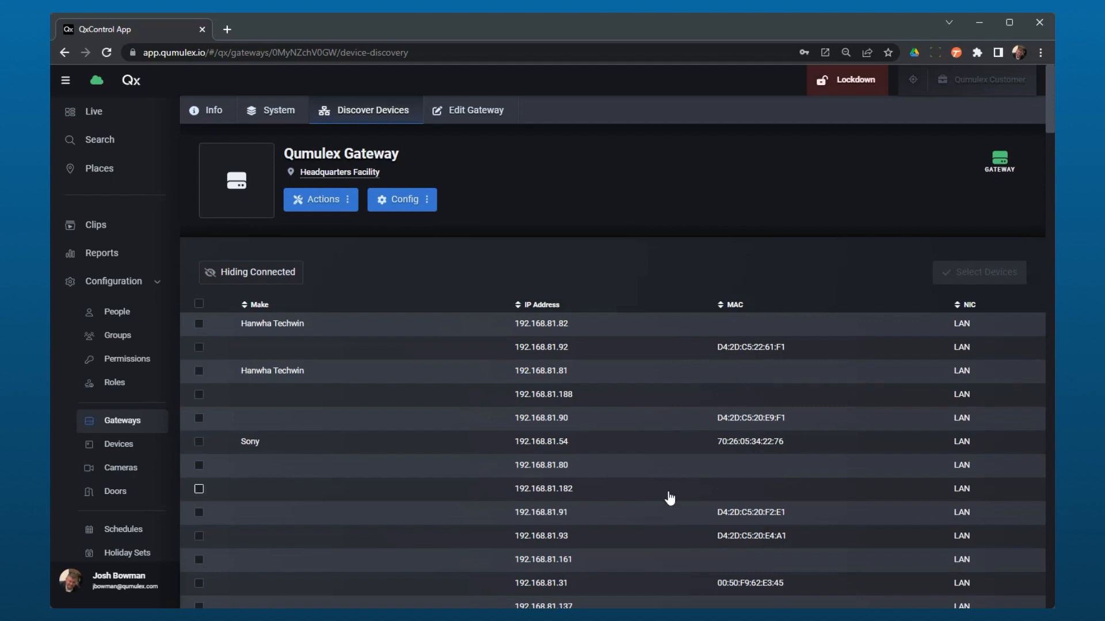
scroll(670, 498, "down", 7)
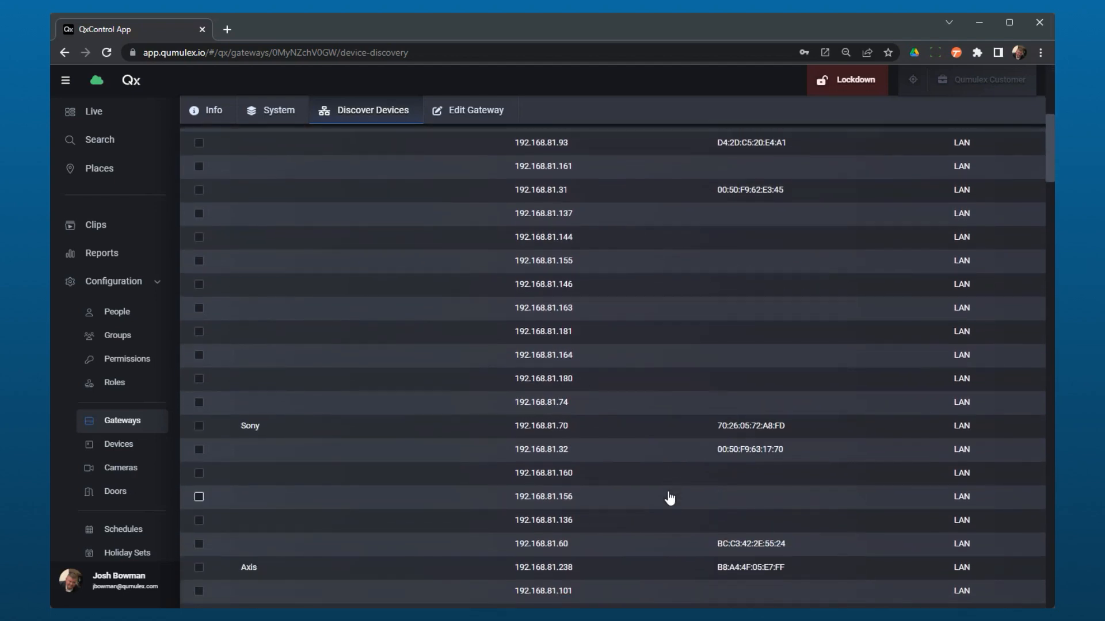
scroll(670, 499, "down", 5)
scroll(670, 498, "up", 8)
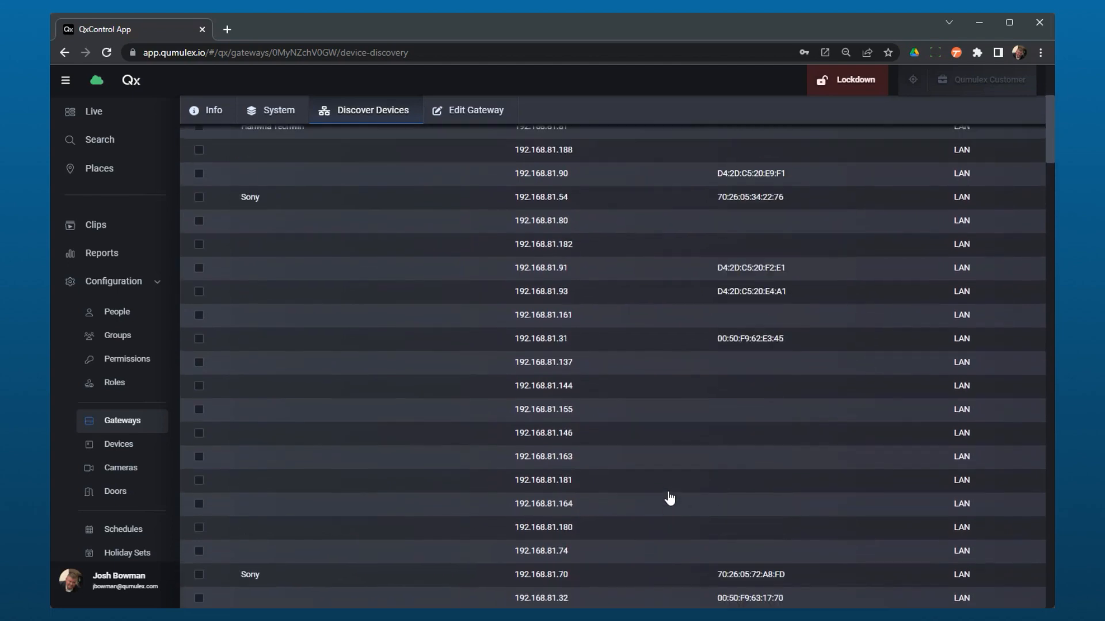
scroll(670, 498, "up", 4)
scroll(670, 498, "down", 4)
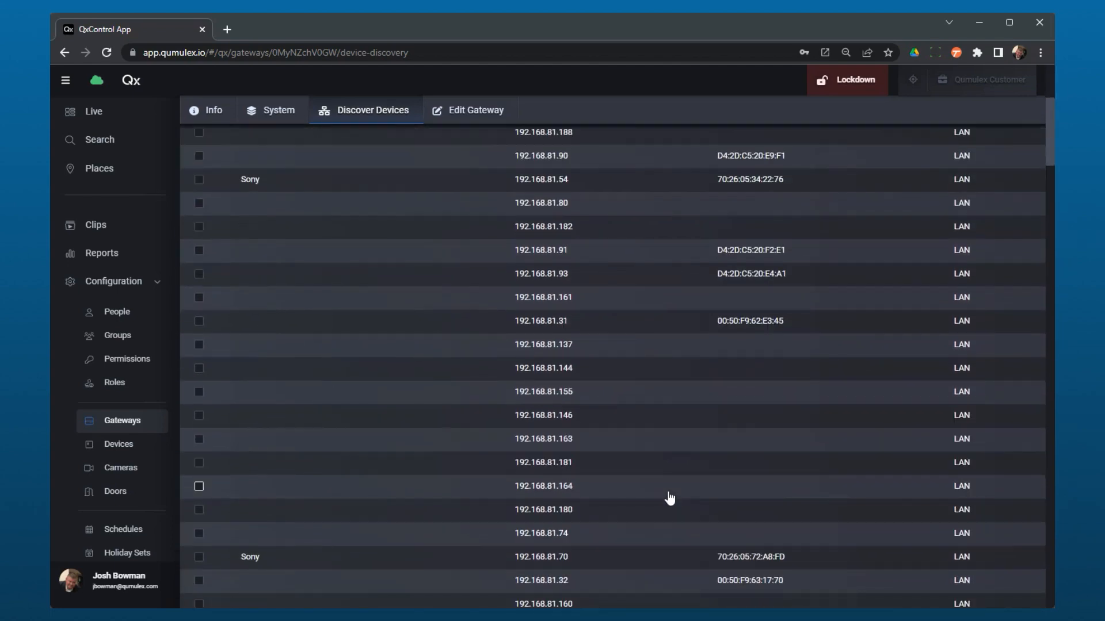
scroll(670, 498, "down", 15)
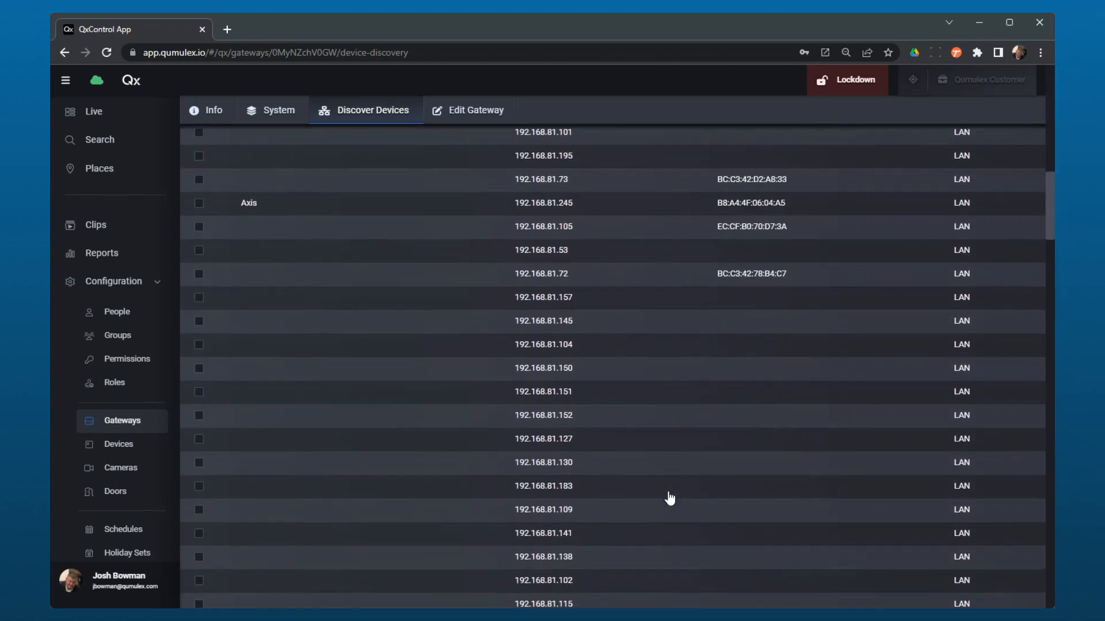
scroll(670, 498, "down", 15)
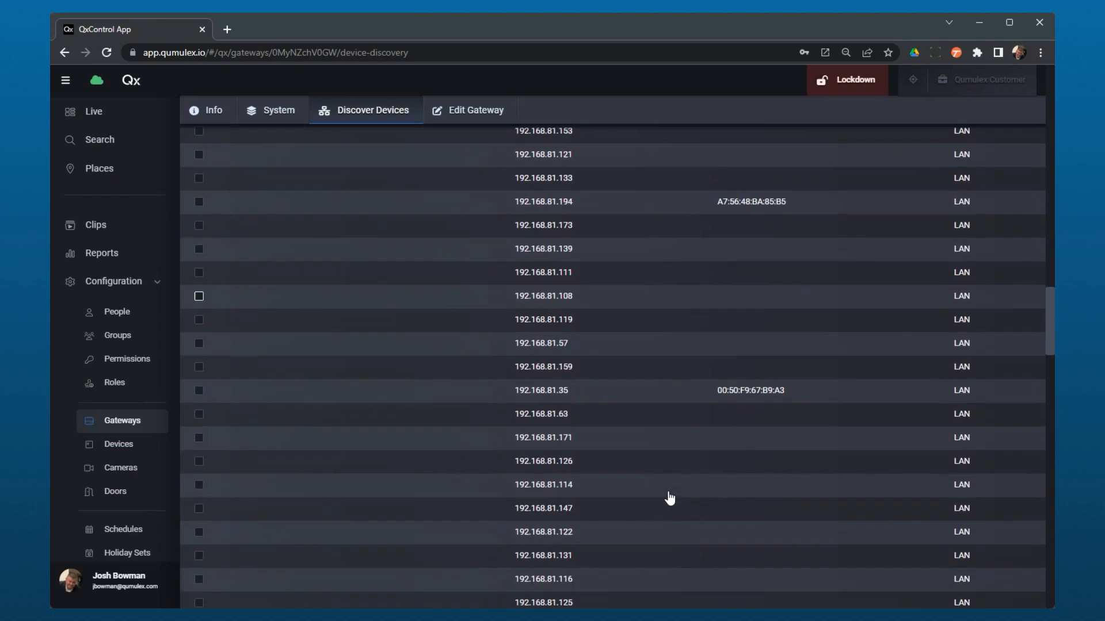
scroll(670, 498, "up", 20)
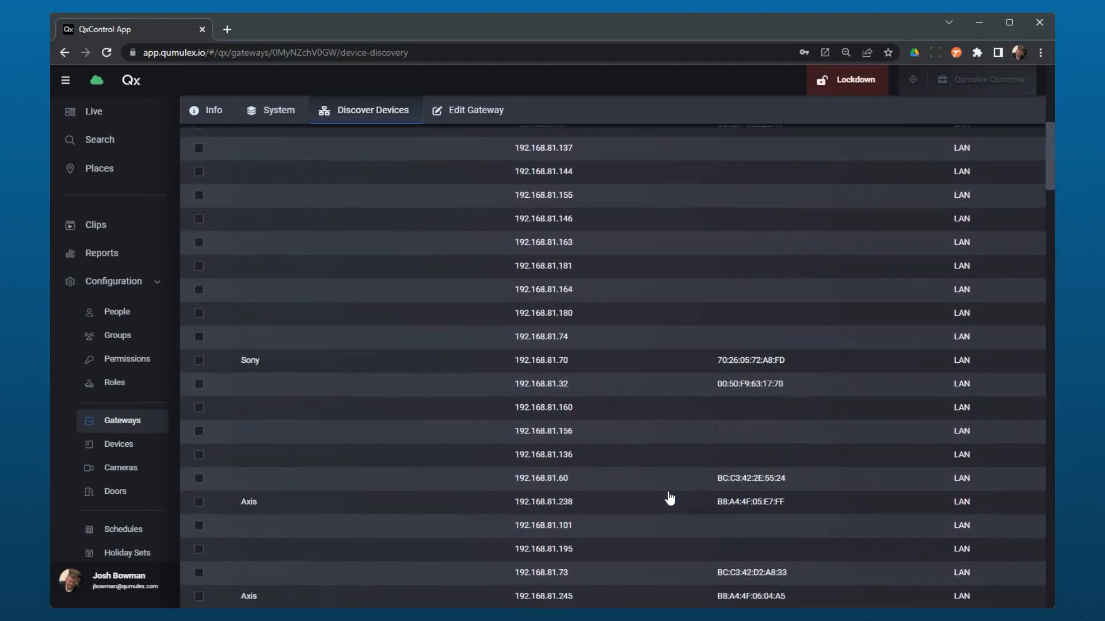
scroll(670, 498, "up", 3)
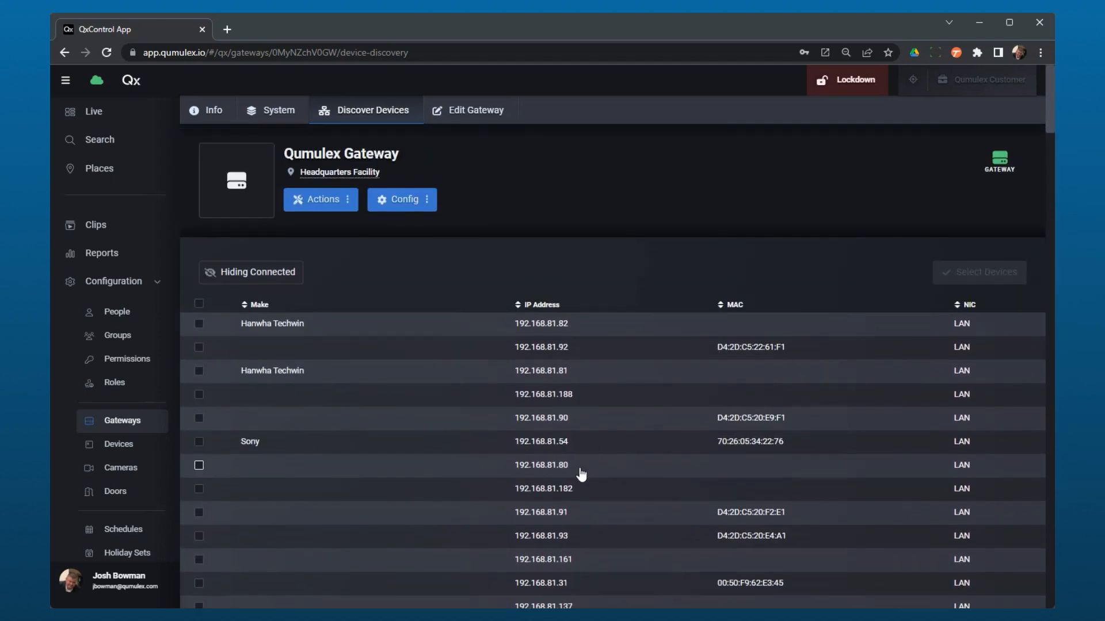
scroll(748, 523, "down", 4)
scroll(747, 523, "up", 4)
Run an Arp Scan from the gateway's device discovery actions to find 10.101.0.x devices.
left_click(374, 201)
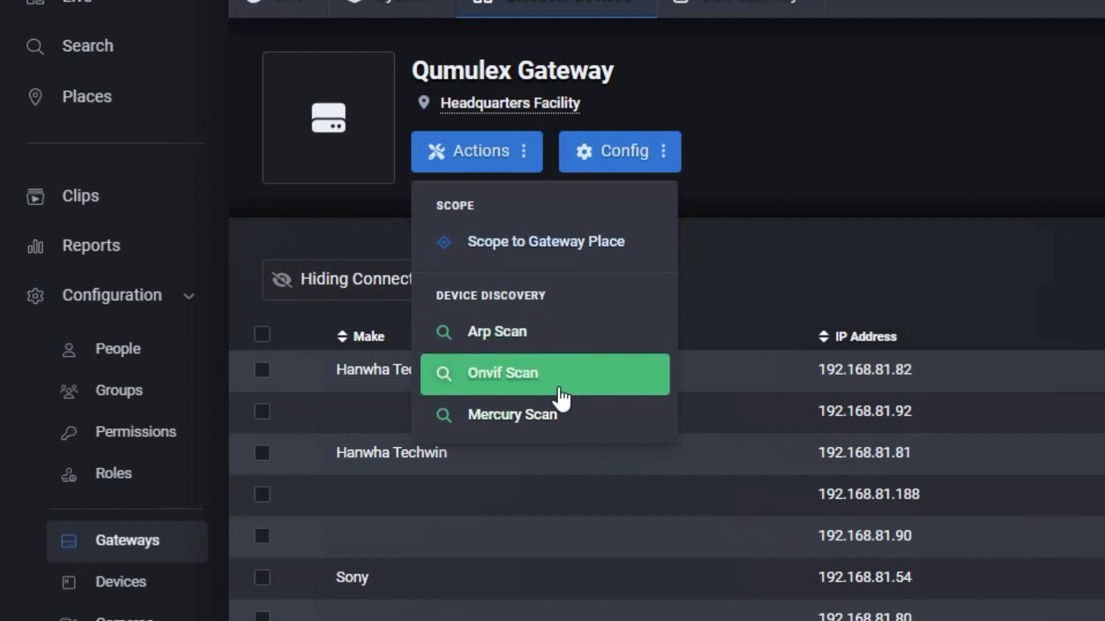
left_click(572, 337)
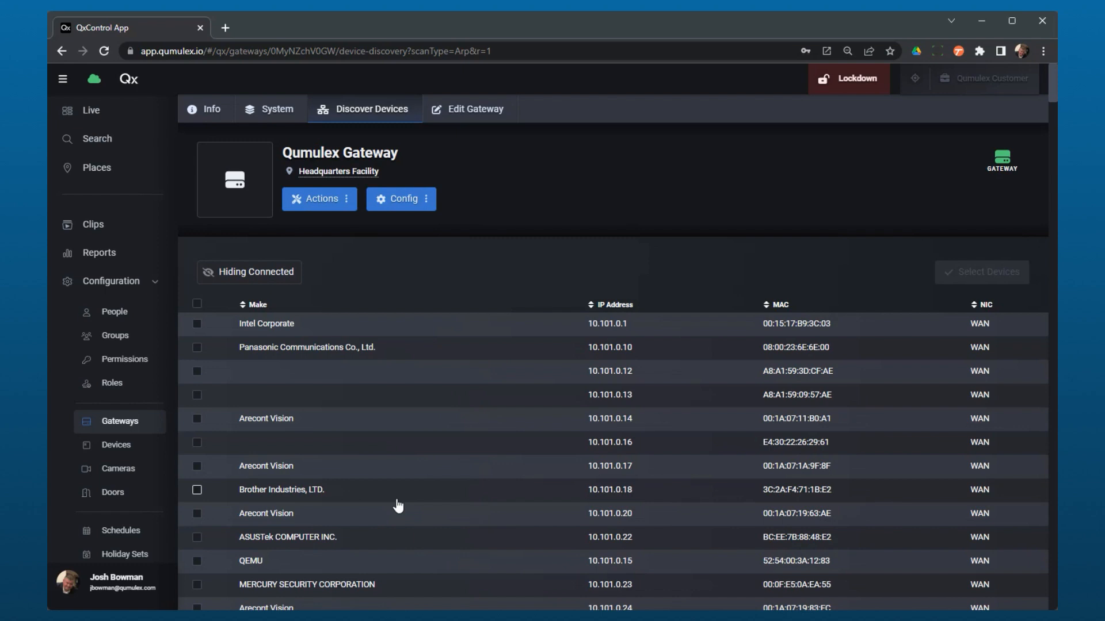
scroll(353, 529, "down", 1)
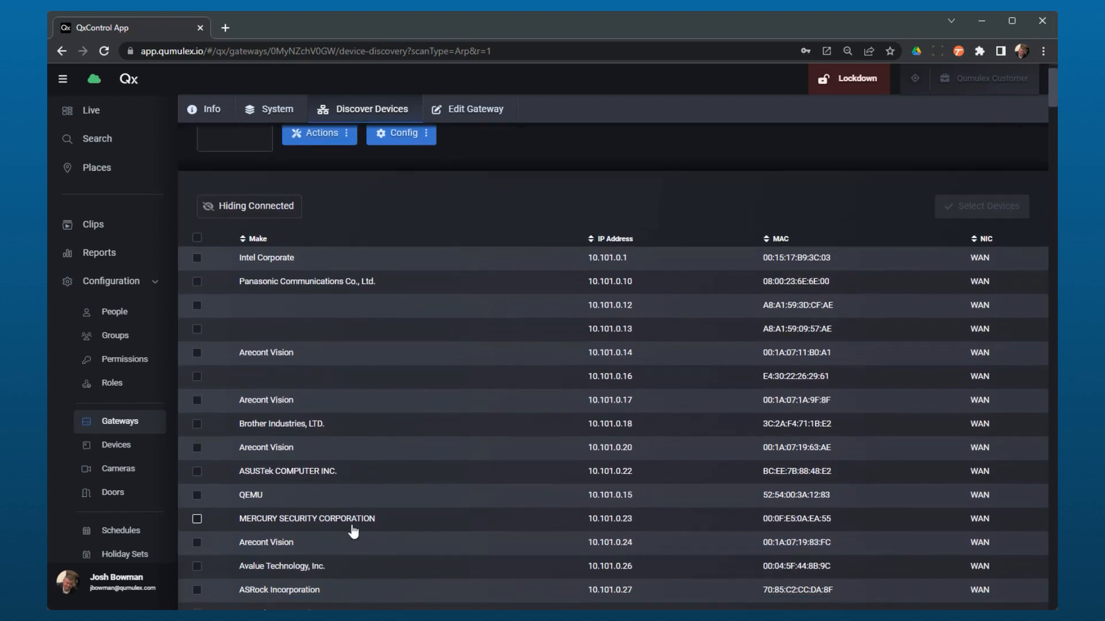
scroll(333, 521, "down", 2)
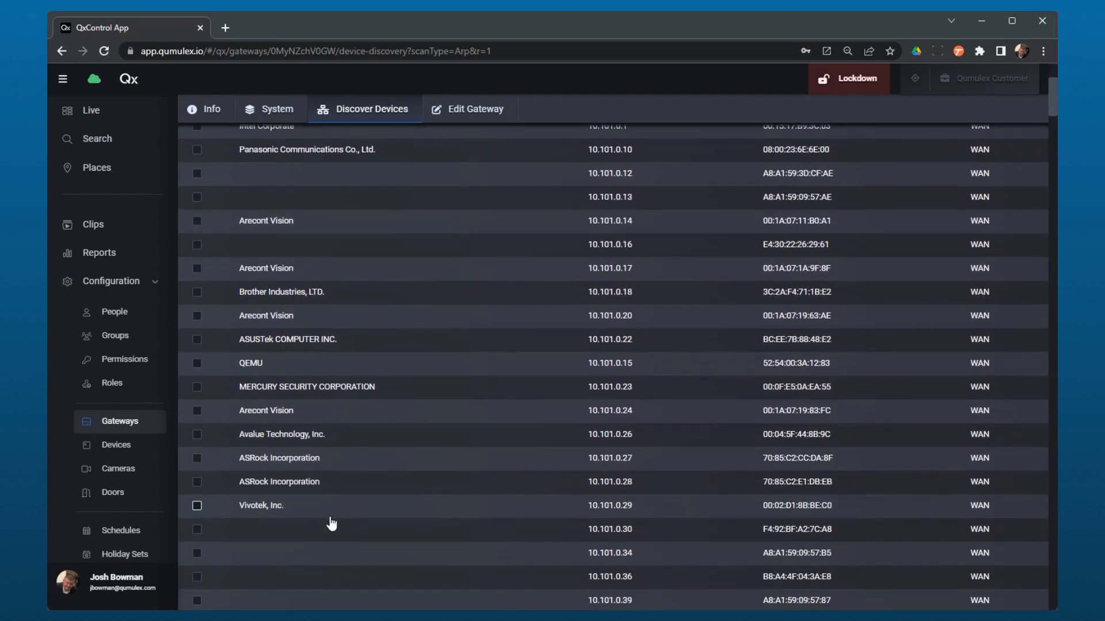
scroll(361, 504, "up", 3)
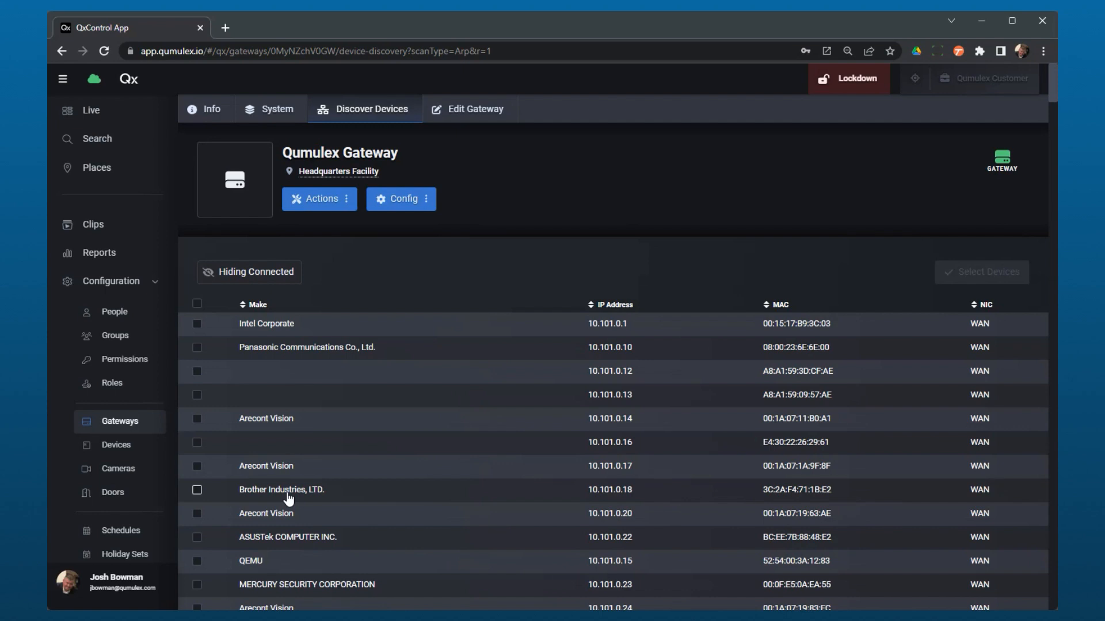
scroll(288, 498, "down", 5)
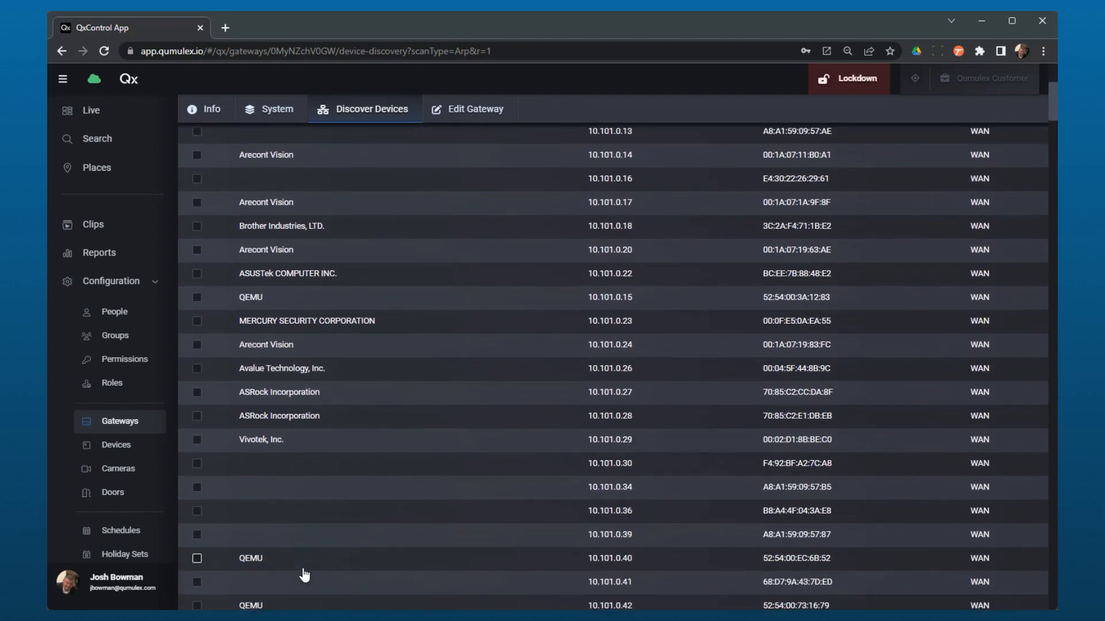
scroll(305, 576, "up", 5)
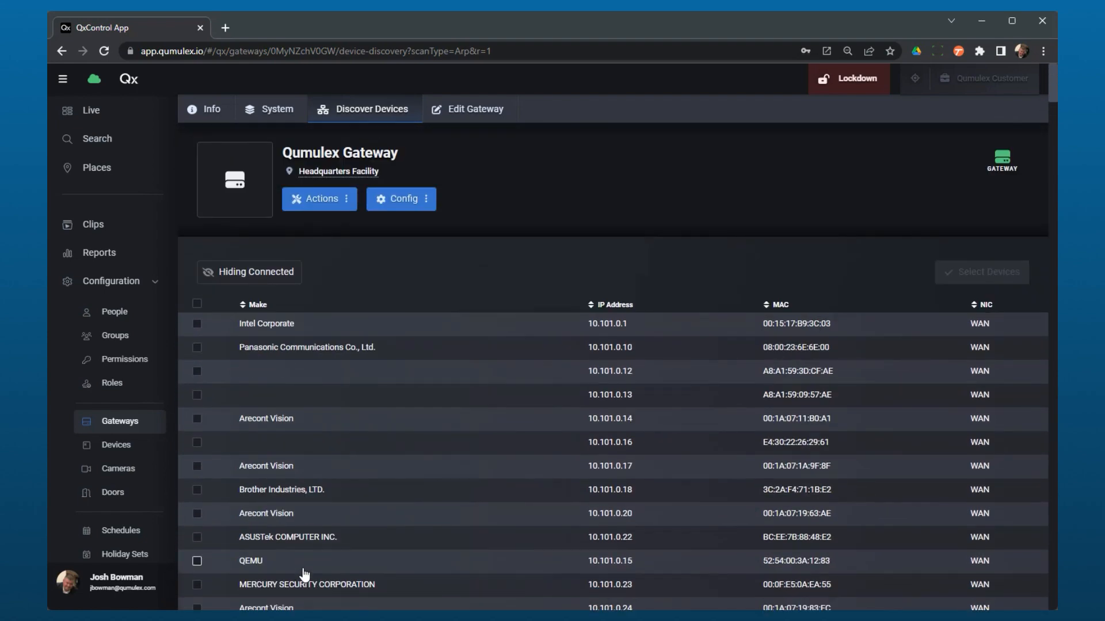
scroll(305, 575, "down", 5)
scroll(303, 570, "up", 5)
left_click(249, 281)
scroll(591, 495, "down", 7)
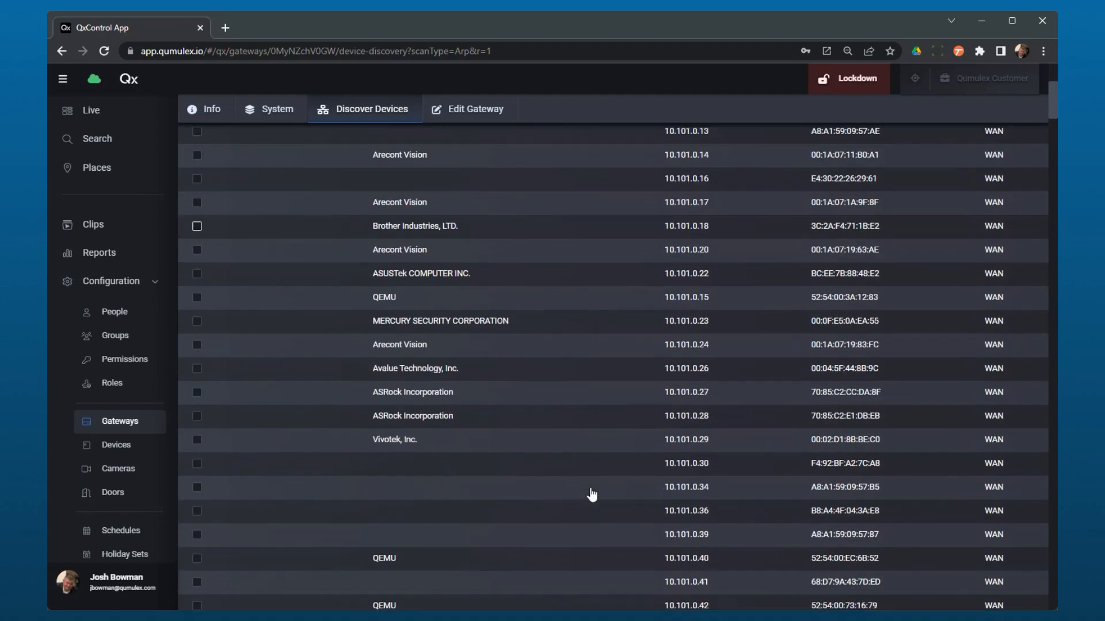
scroll(592, 493, "up", 7)
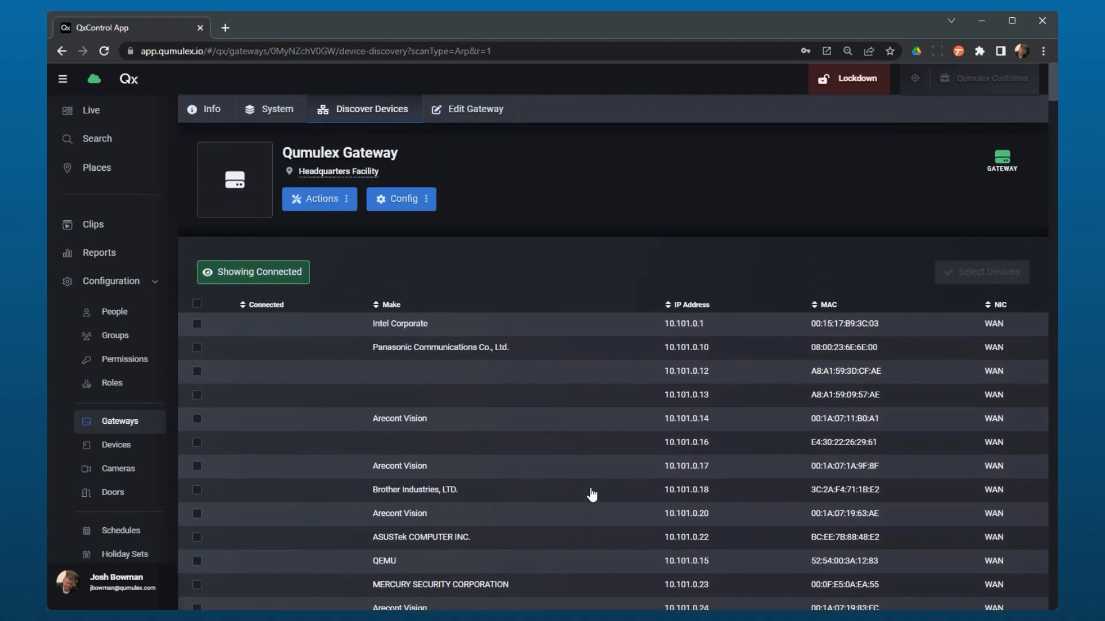
left_click(239, 273)
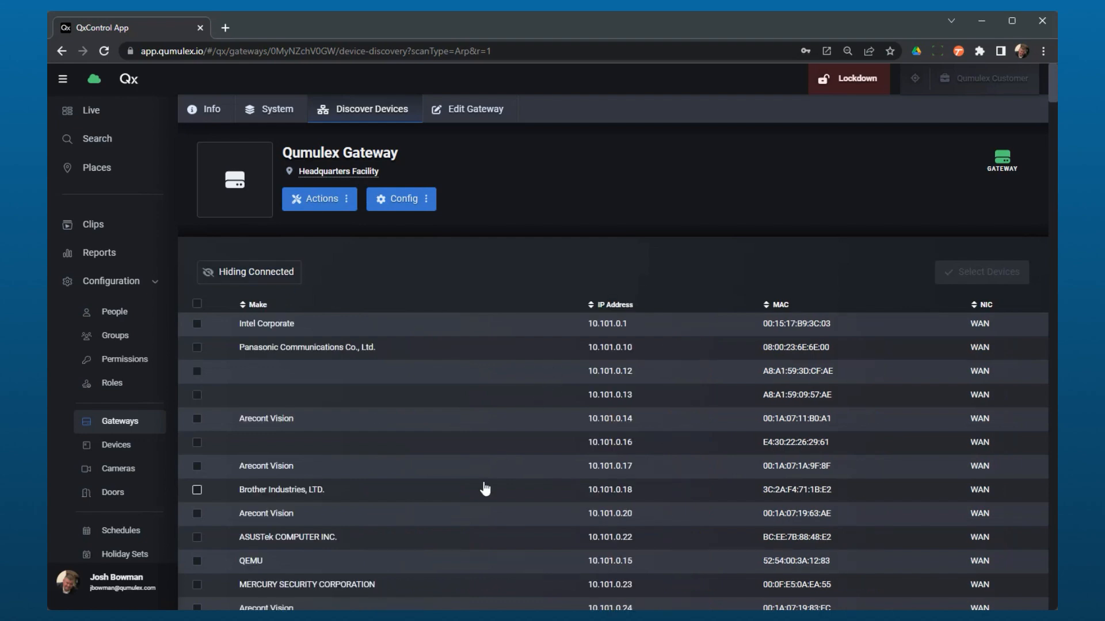
scroll(484, 492, "down", 9)
scroll(483, 493, "down", 6)
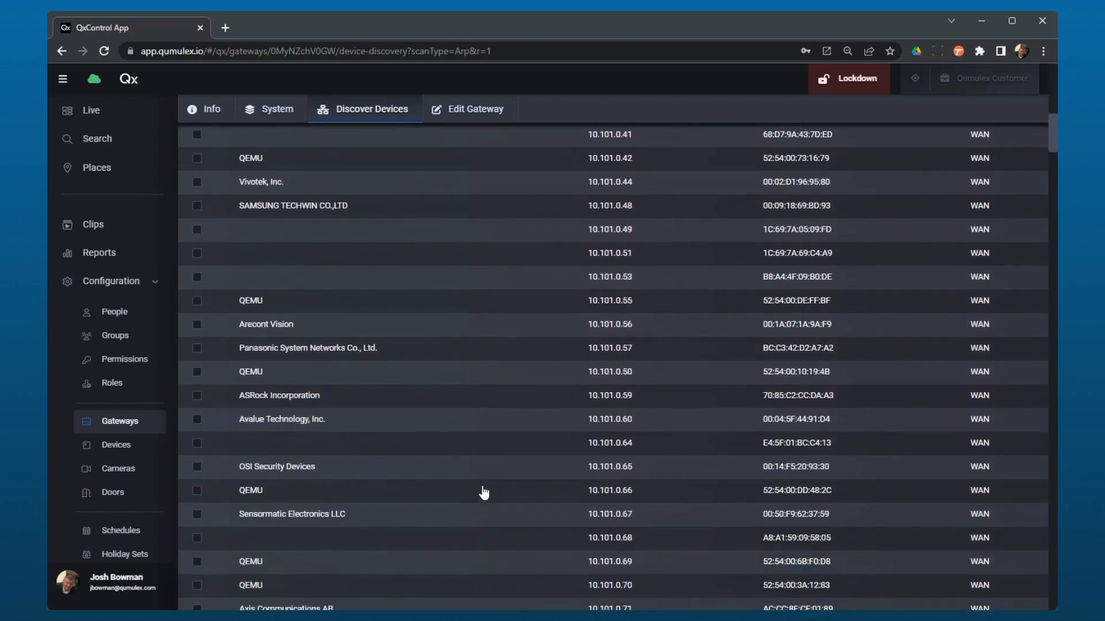
scroll(483, 492, "up", 15)
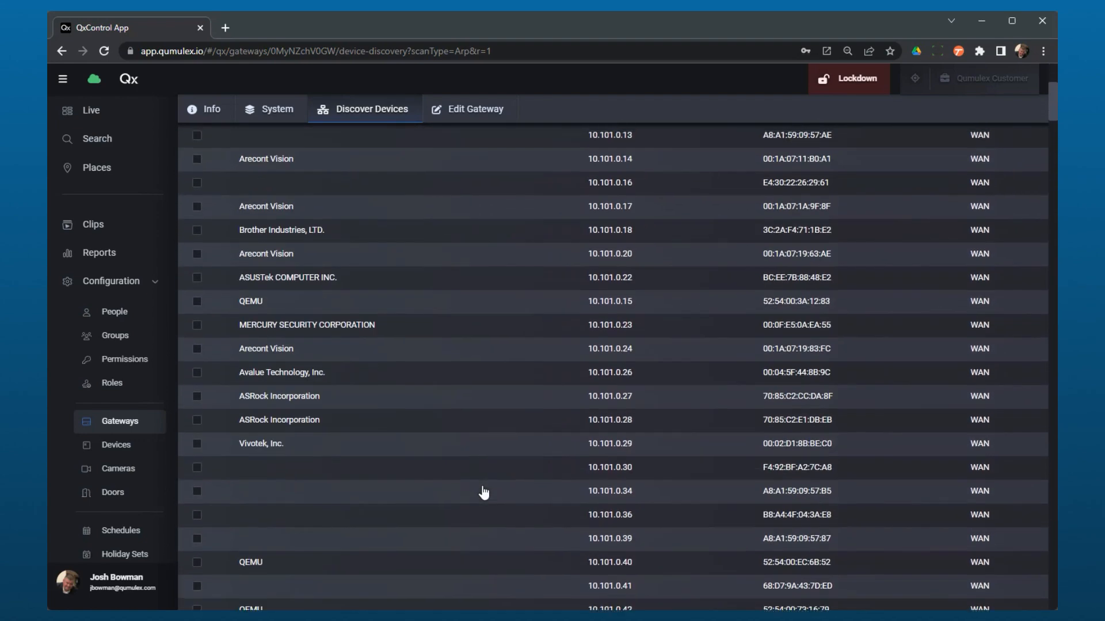
Select the Intel Corporate device and sort the discovered devices by make.
left_click(265, 325)
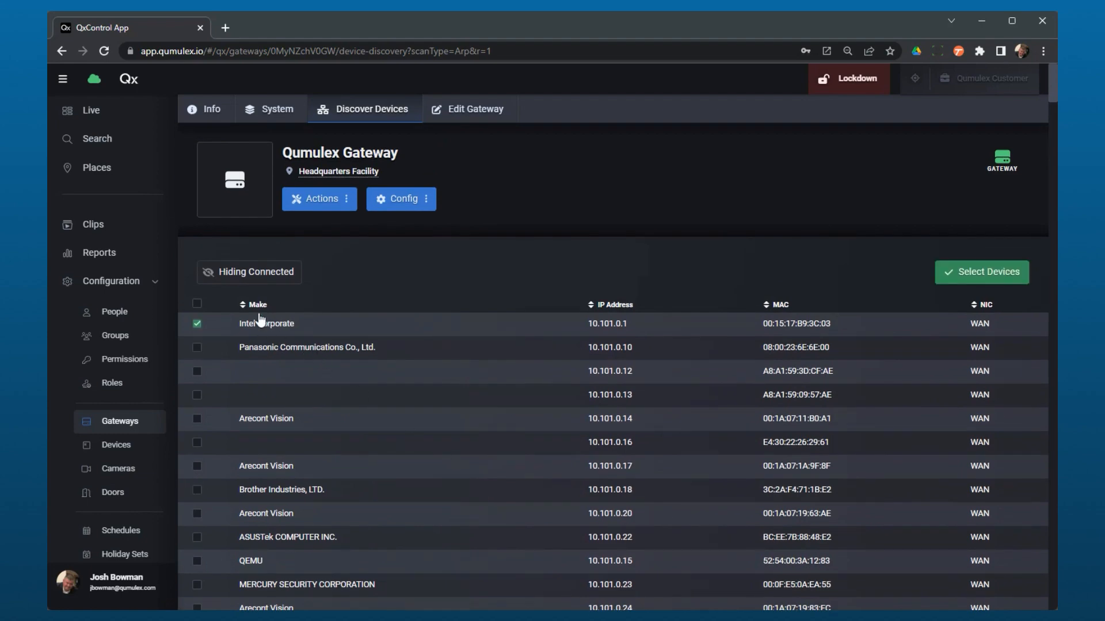
left_click(256, 305)
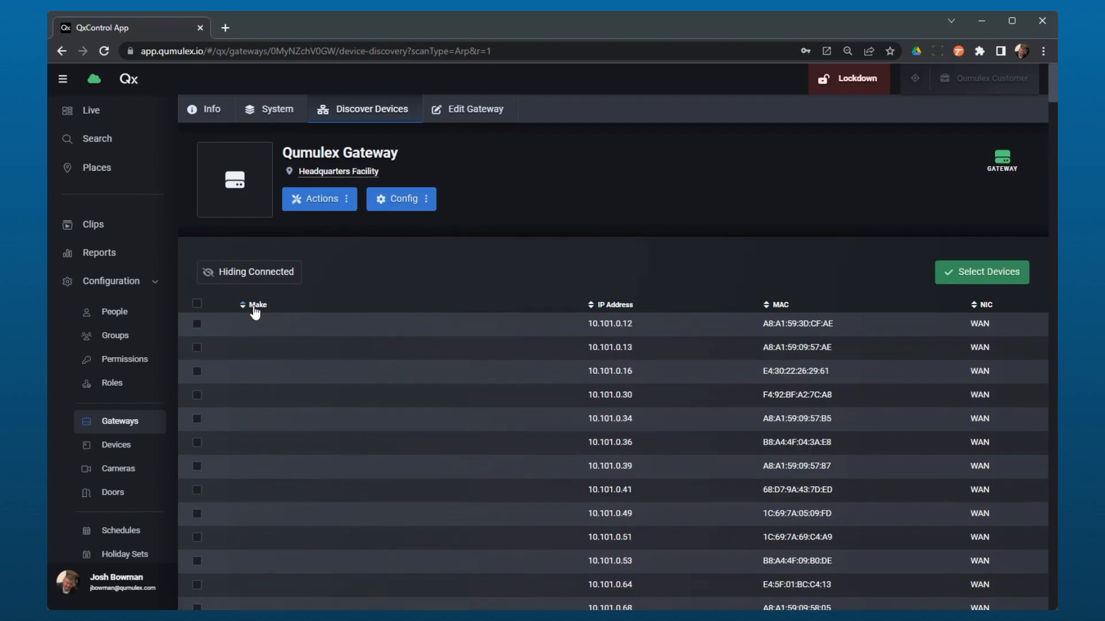
scroll(309, 451, "down", 20)
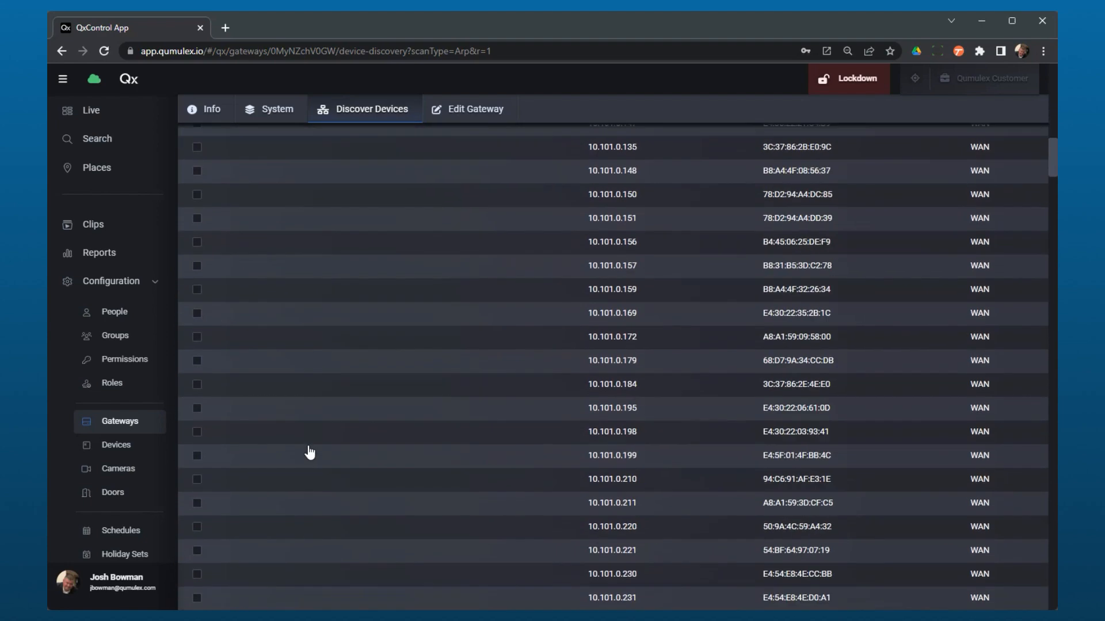
scroll(309, 453, "down", 10)
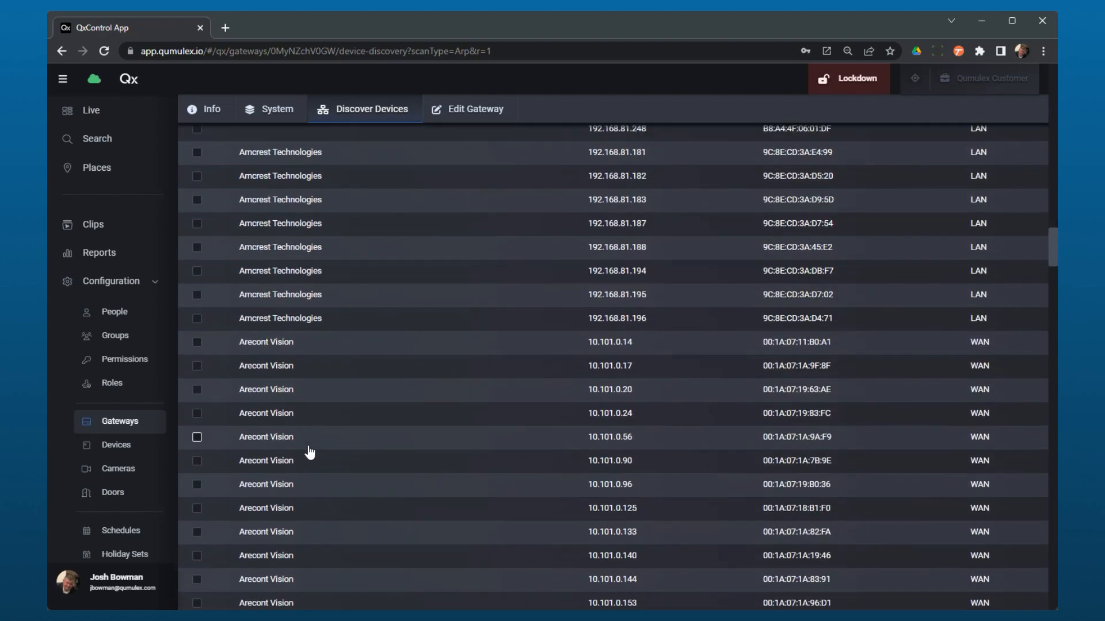
scroll(309, 453, "down", 15)
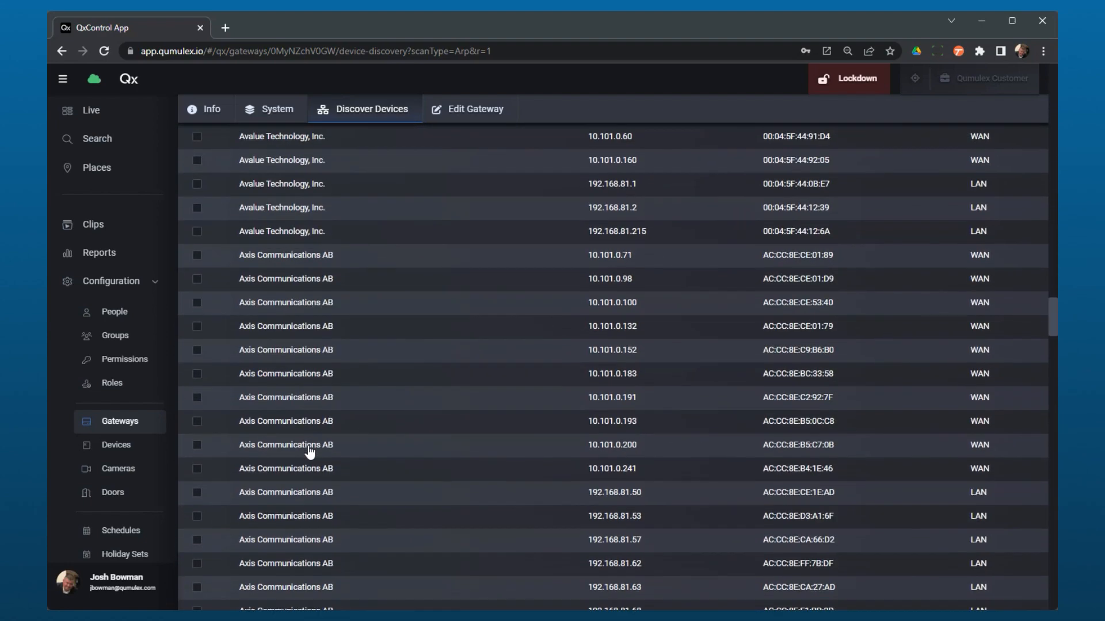
scroll(458, 357, "up", 3)
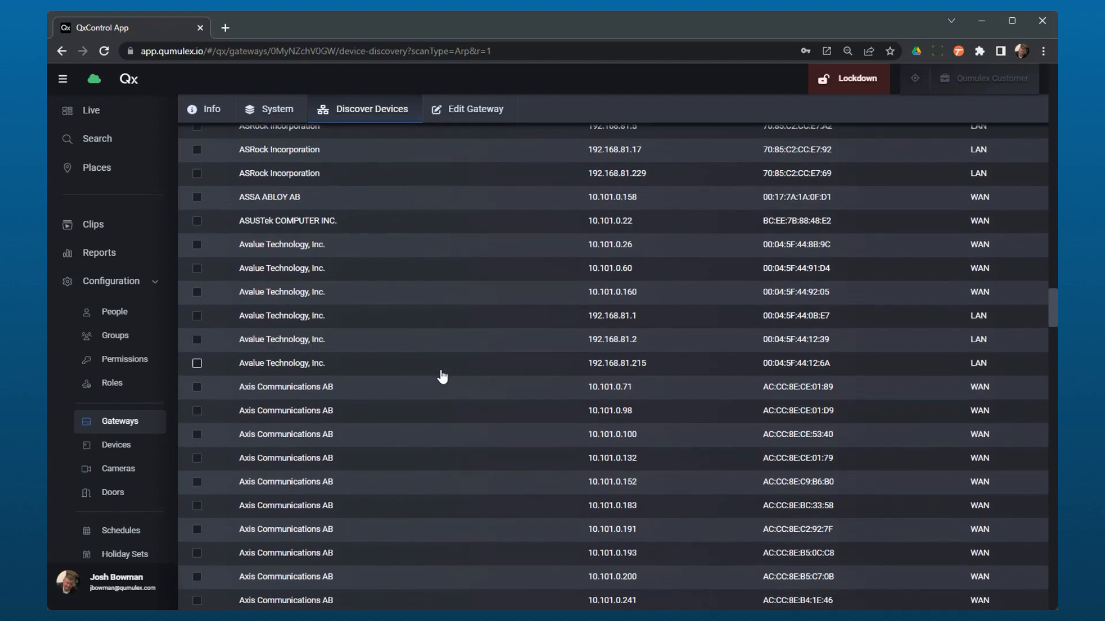
scroll(329, 459, "down", 1)
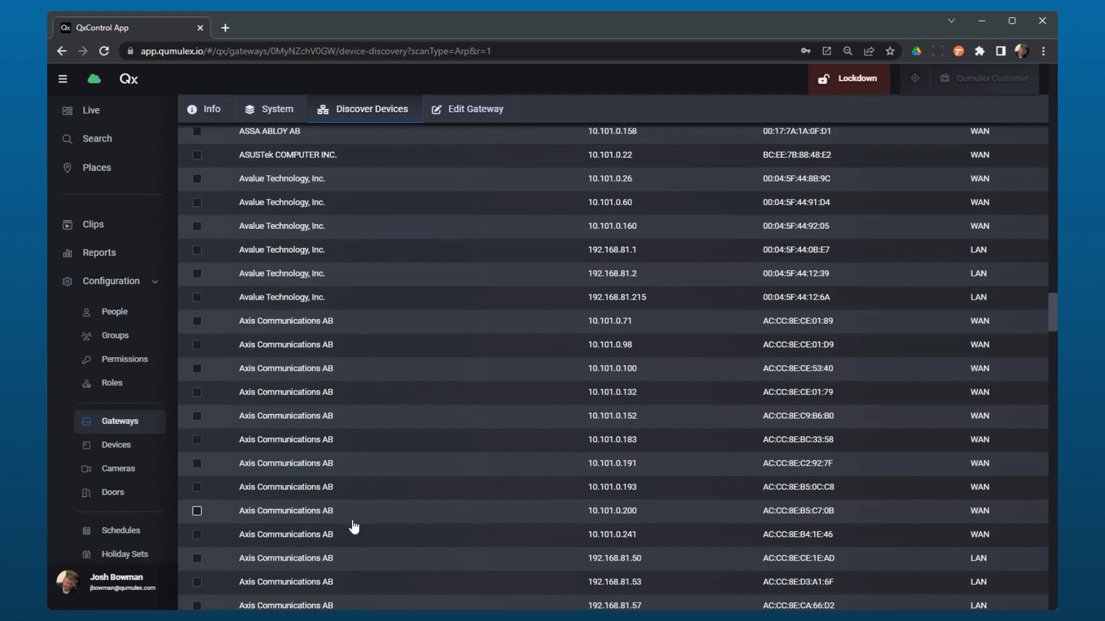
scroll(352, 525, "down", 5)
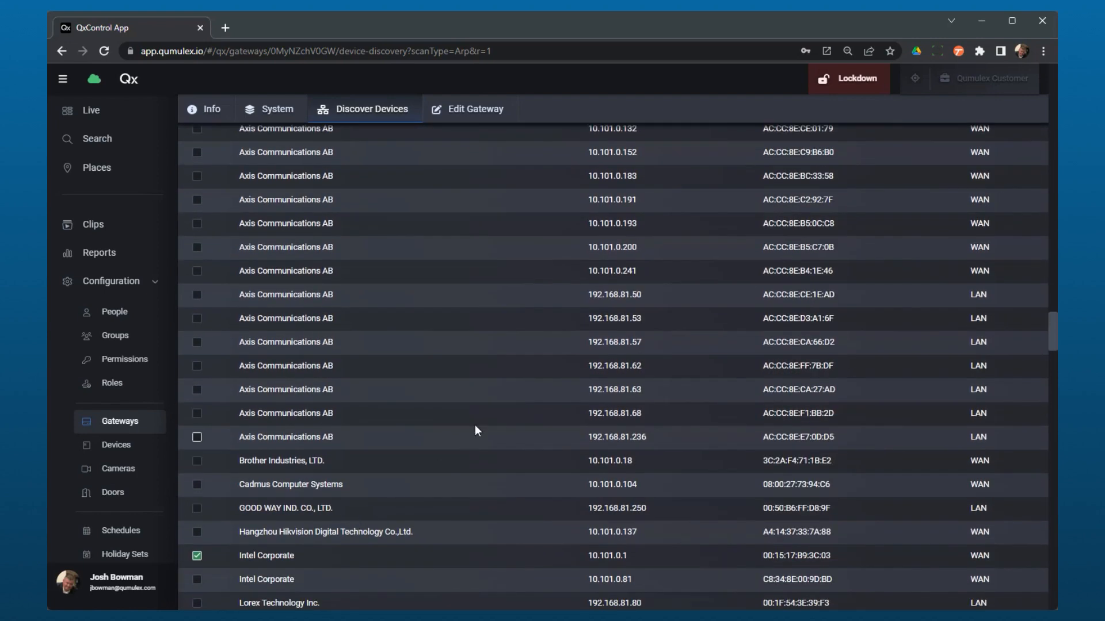
Tick the Axis device at 192.168.81.68 for adding, then return to the list top.
left_click(197, 414)
left_click(268, 414)
left_click(265, 415)
scroll(907, 482, "up", 15)
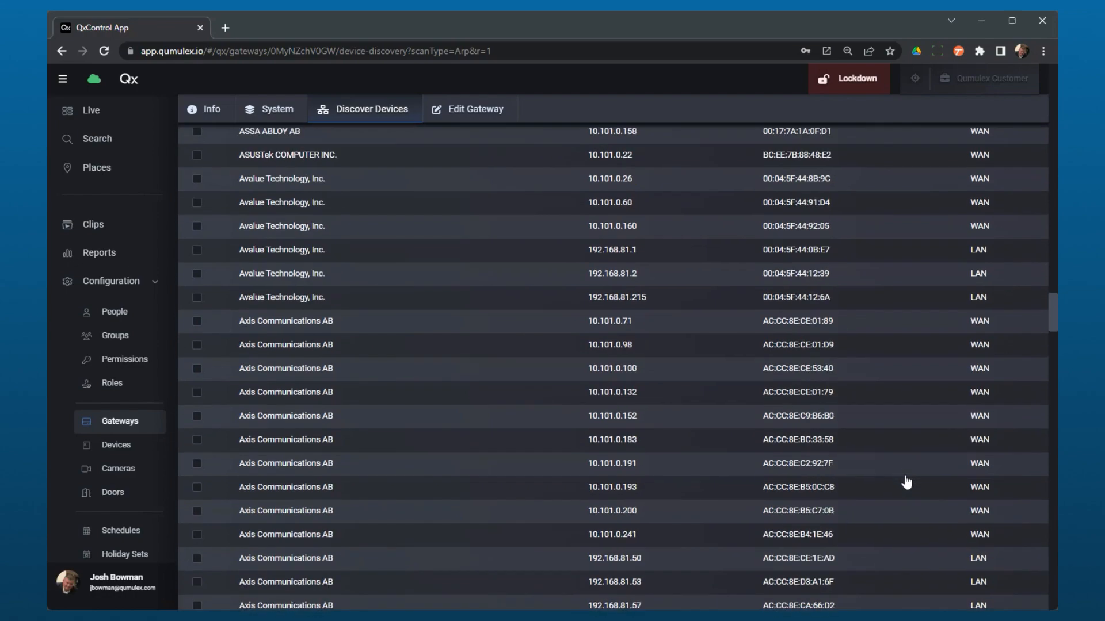
scroll(906, 482, "up", 15)
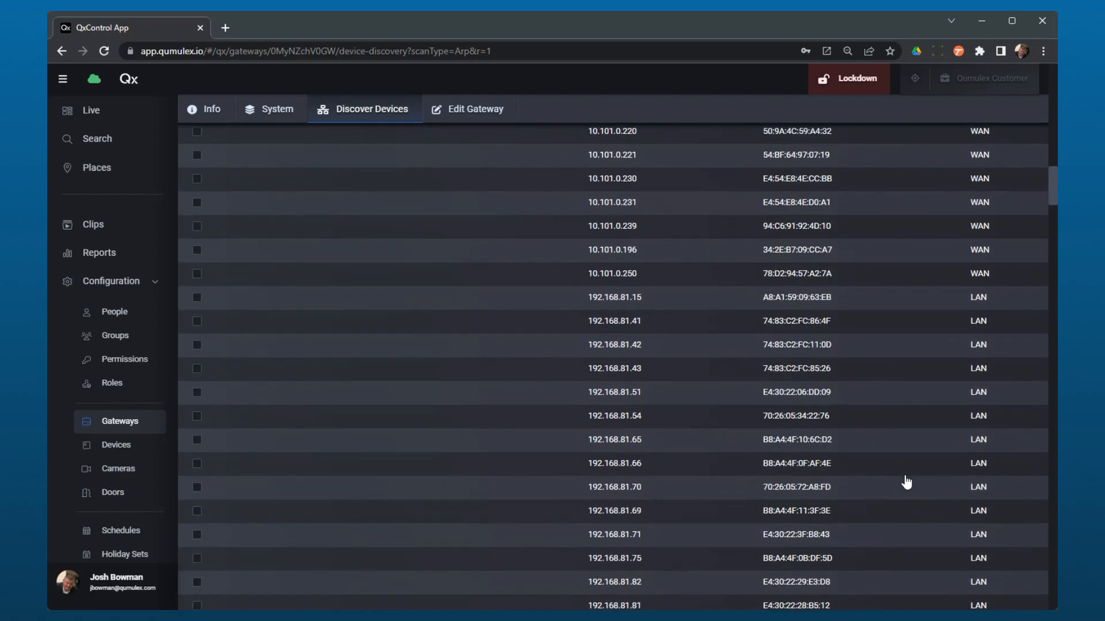
scroll(906, 482, "up", 5)
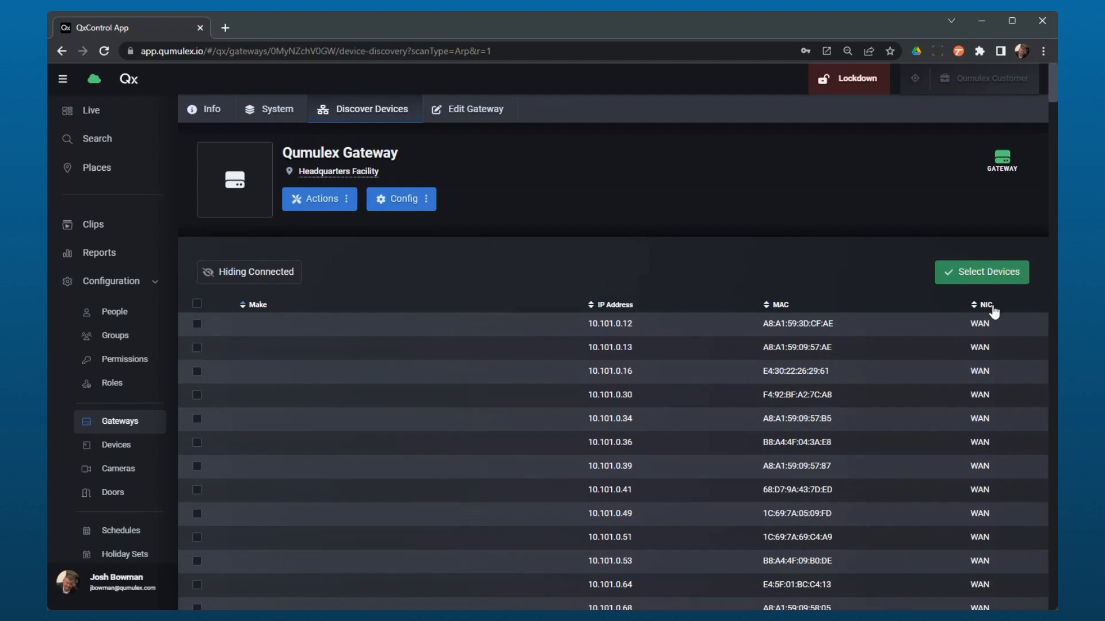
Remove the Intel Corporate device at 10.101.0.1 from the selection, keeping only Axis 192.168.81.68.
left_click(989, 276)
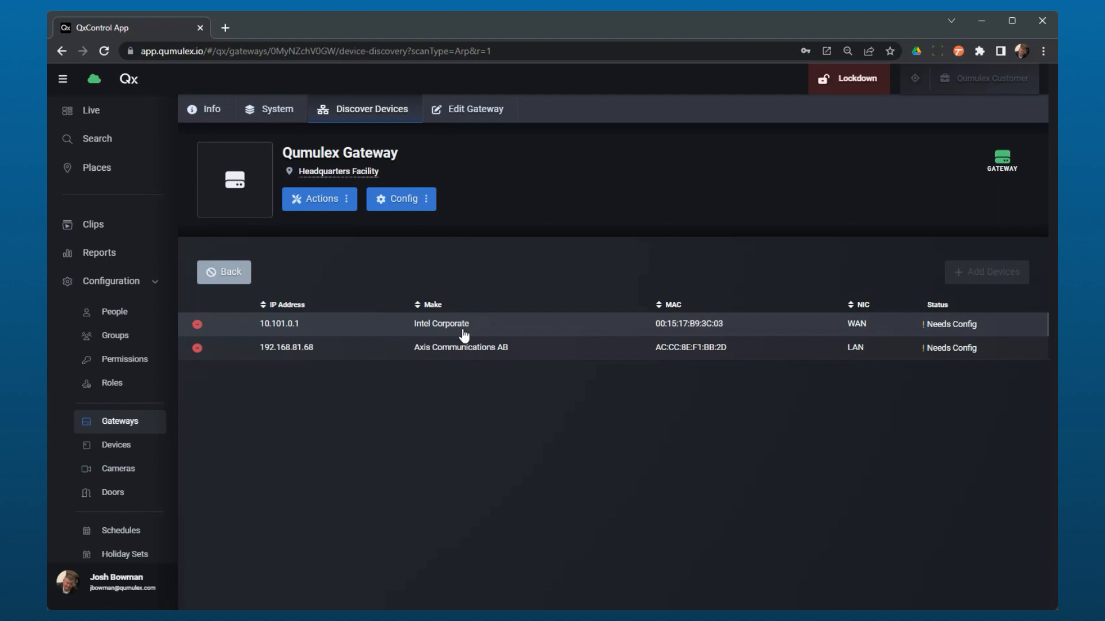
left_click(196, 326)
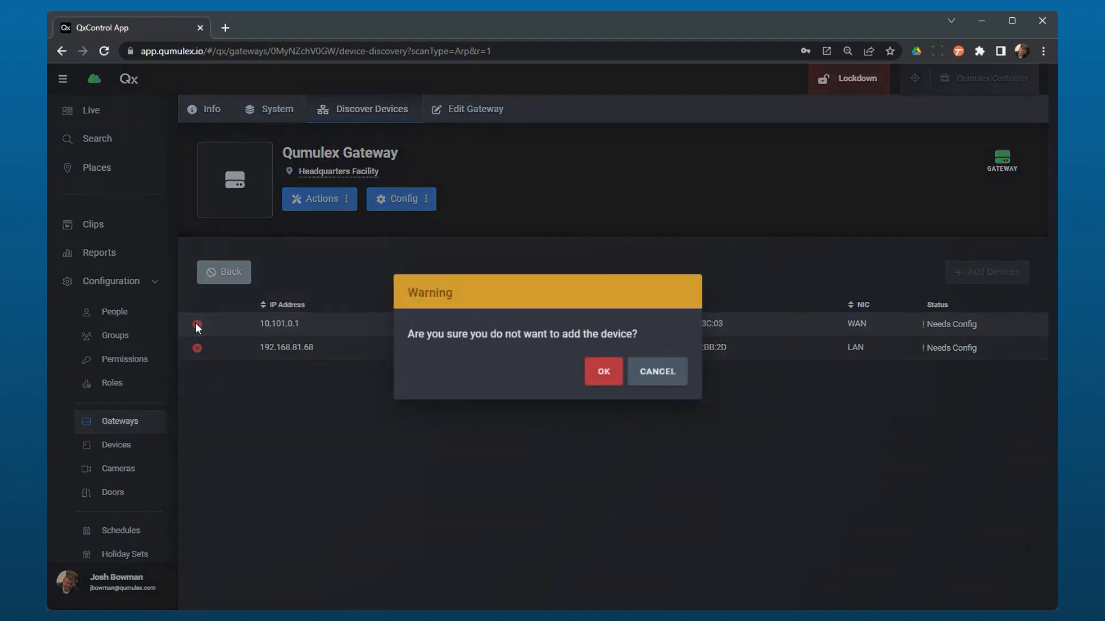
left_click(604, 380)
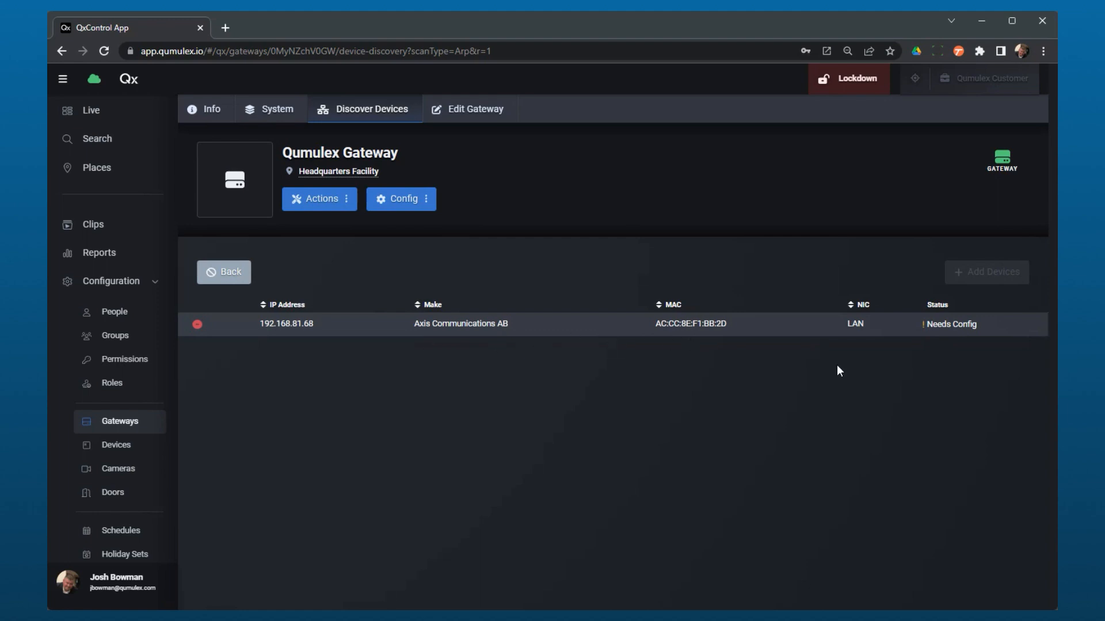
Start configuring the Axis device as a camera, then close it unsaved and return to Cameras.
left_click(932, 331)
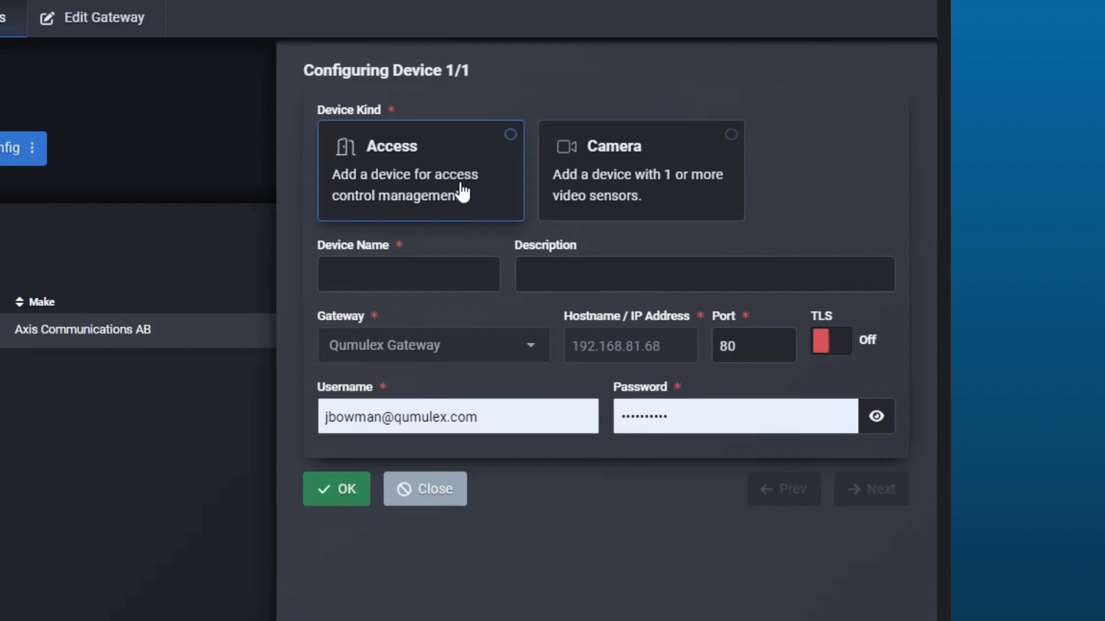
left_click(596, 200)
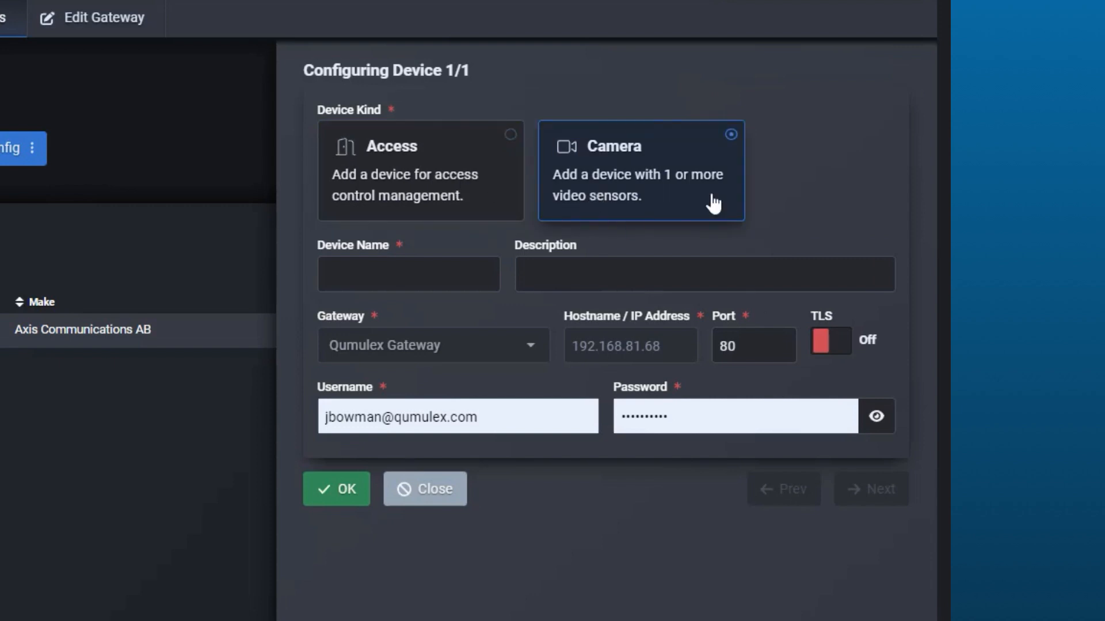
left_click(410, 265)
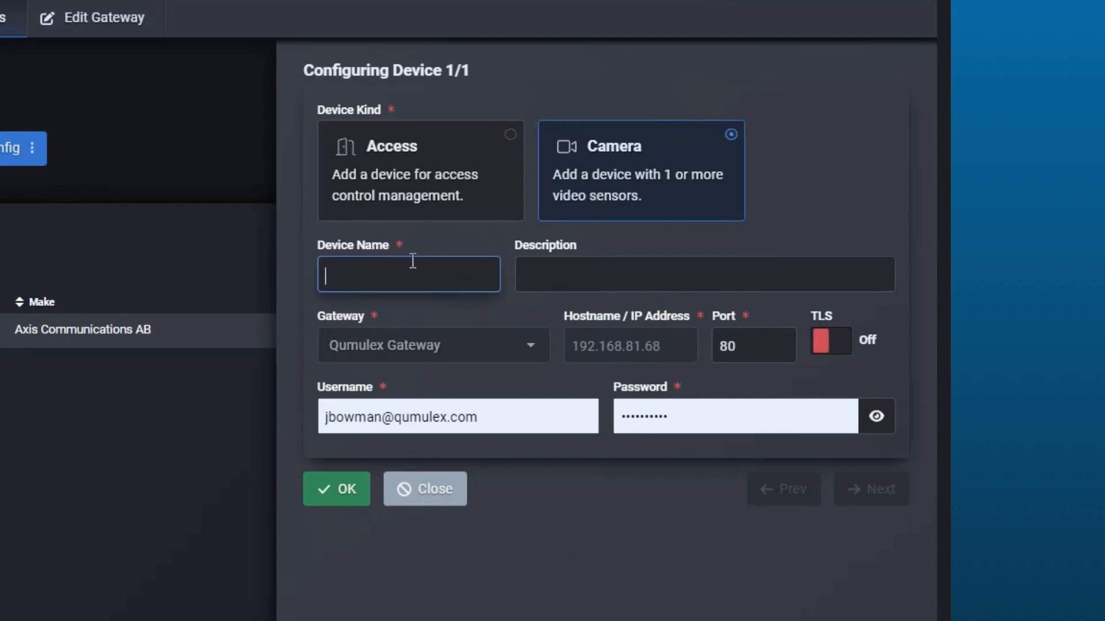
left_click(580, 264)
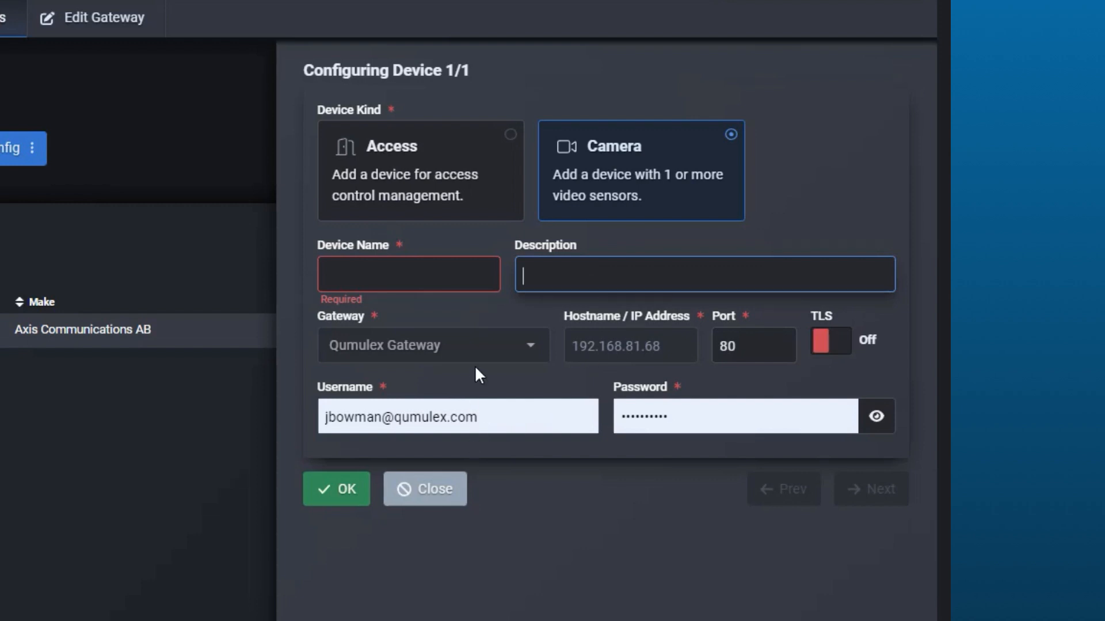
left_click(533, 348)
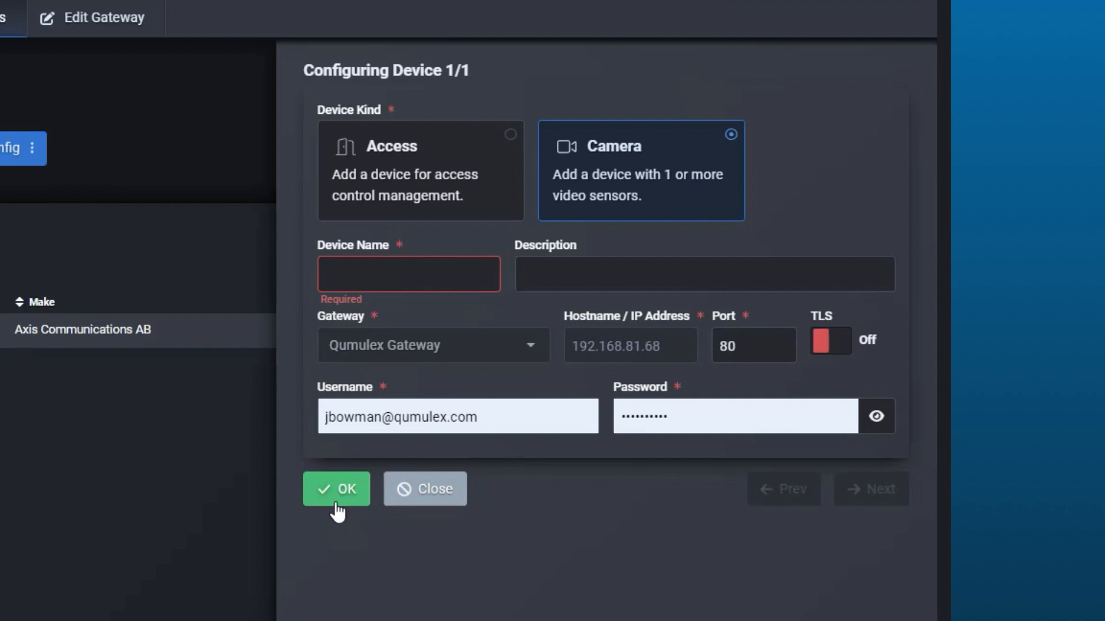
left_click(398, 505)
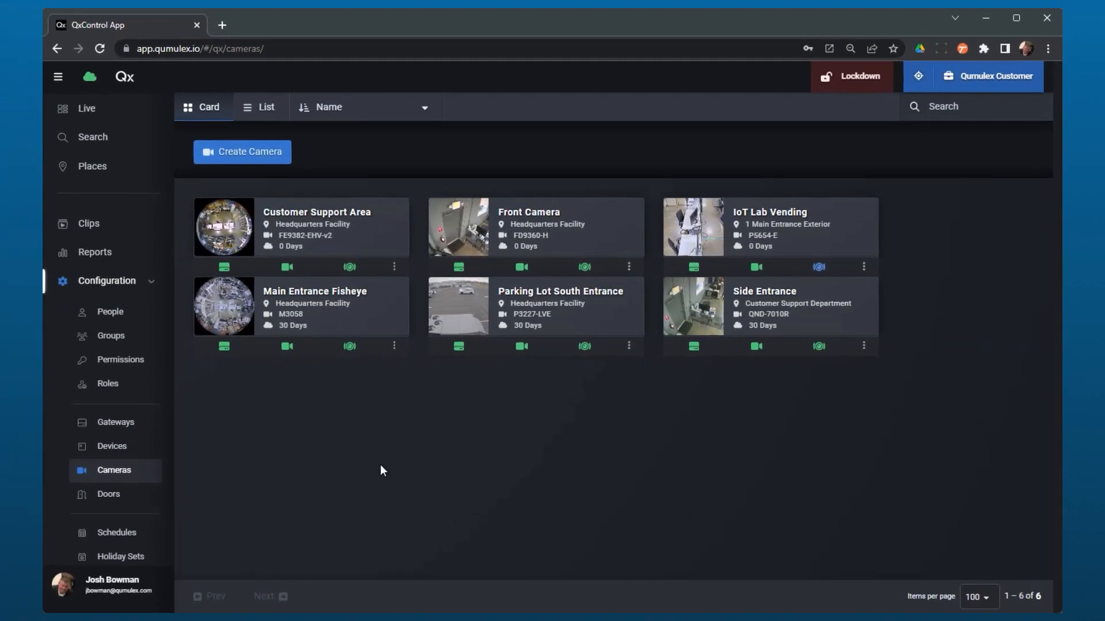
Go to the Devices list and start a new device with Create Device.
left_click(135, 449)
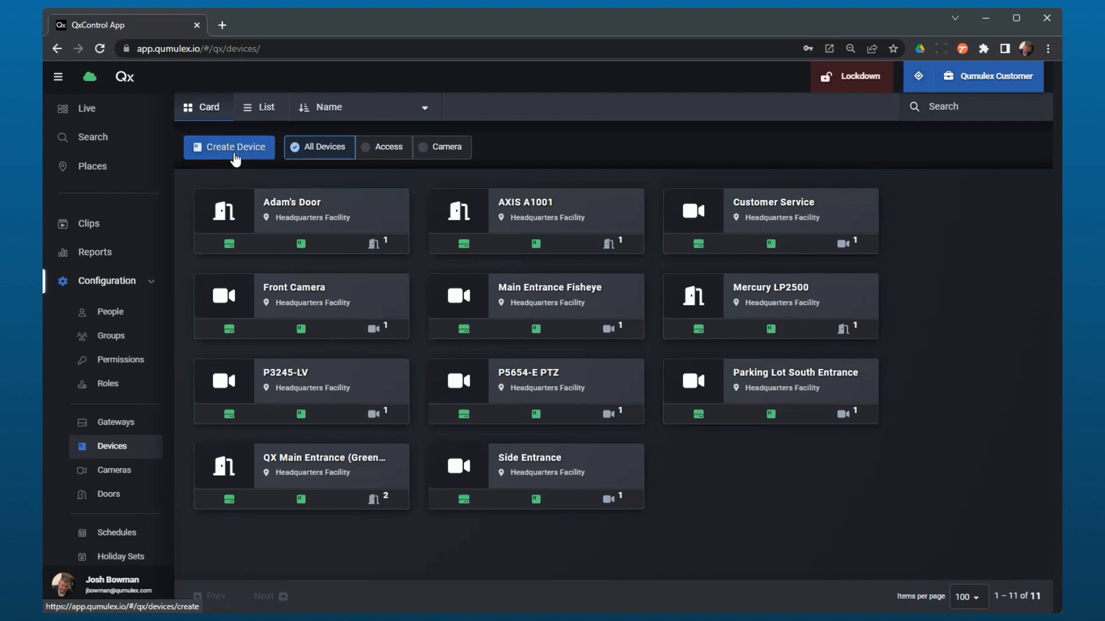
left_click(235, 149)
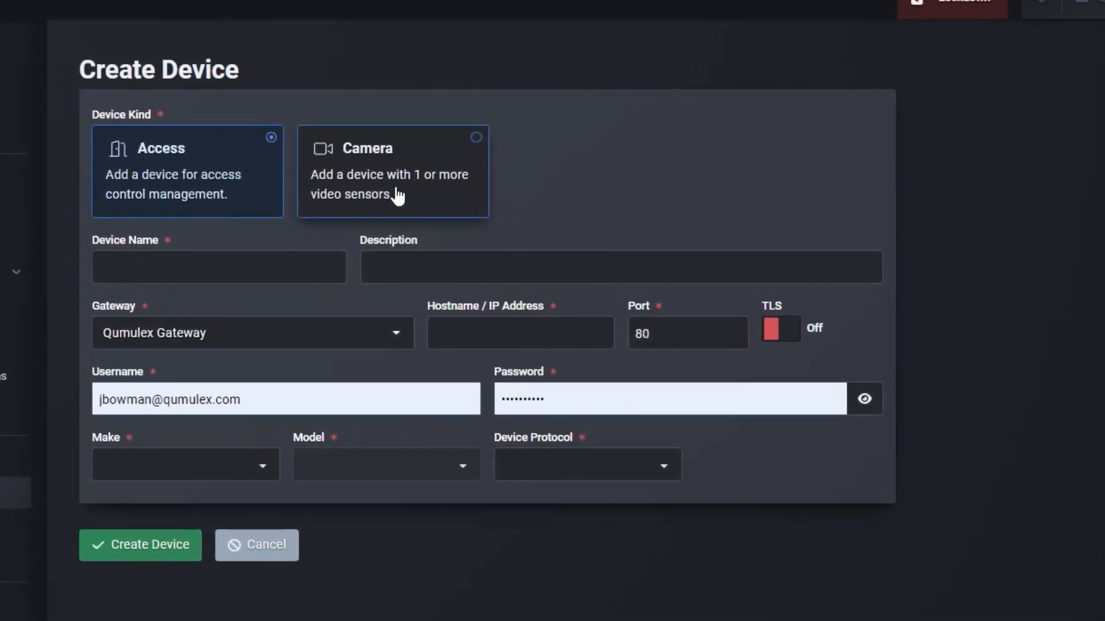
Make the new device a camera 'Parking Lot North Entrance', described 'Axis P3227-LVE', at 192.168.81.68.
left_click(397, 196)
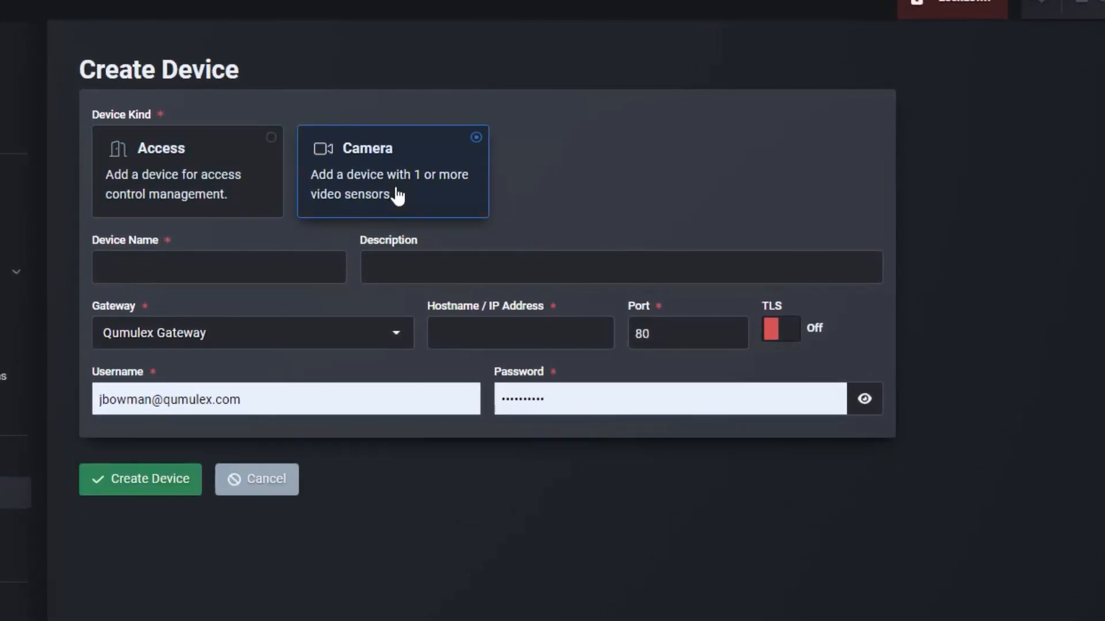
left_click(209, 267)
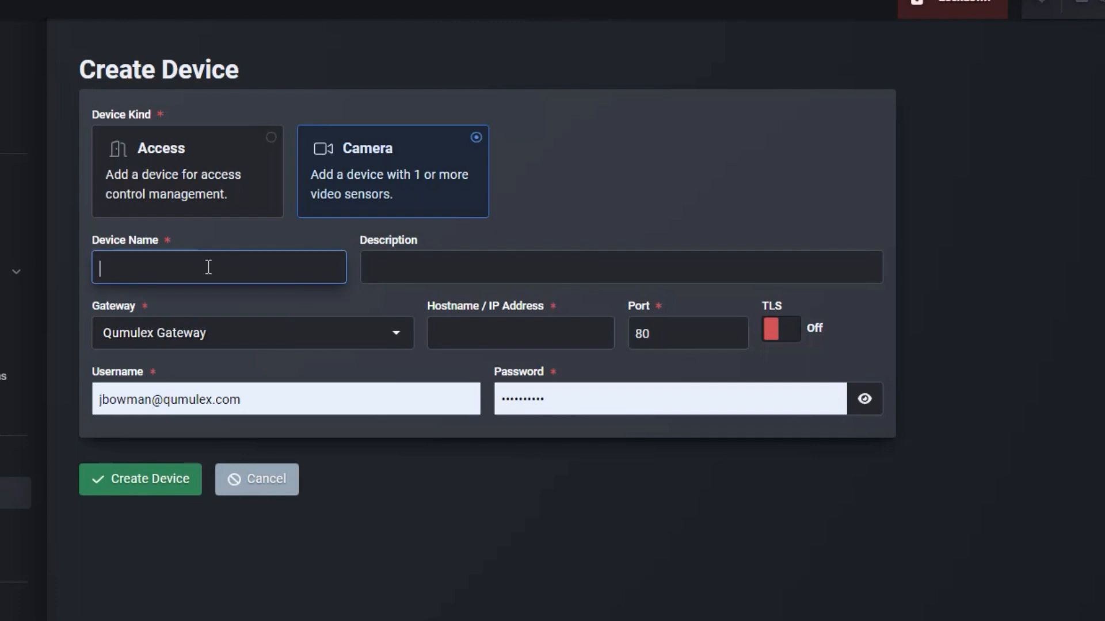
type("Parking Lot N")
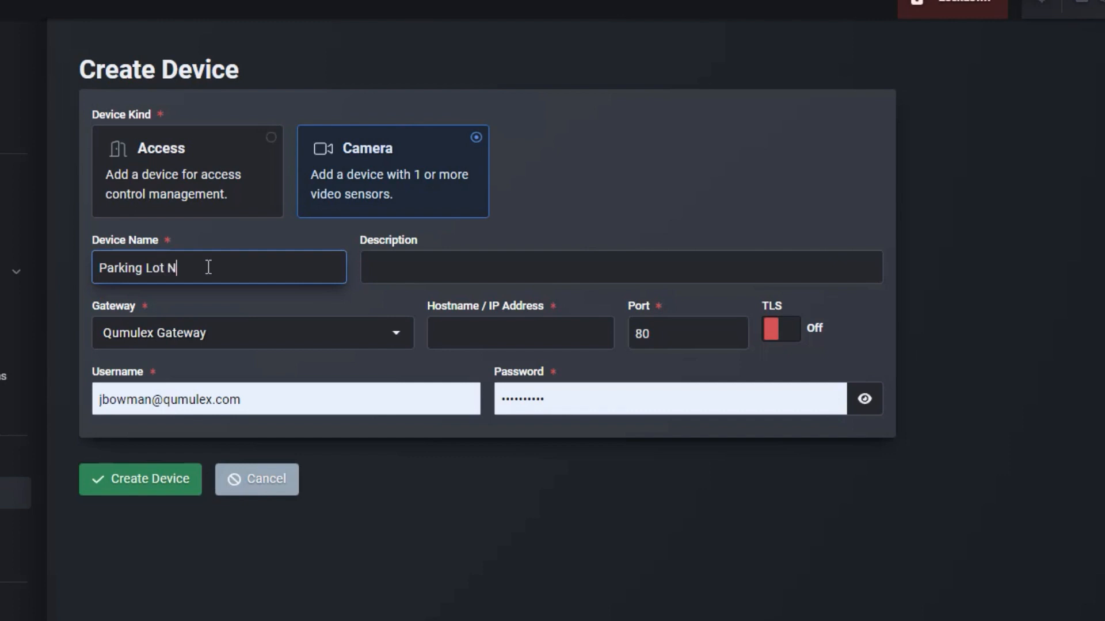
type("orth Entrance")
left_click(370, 265)
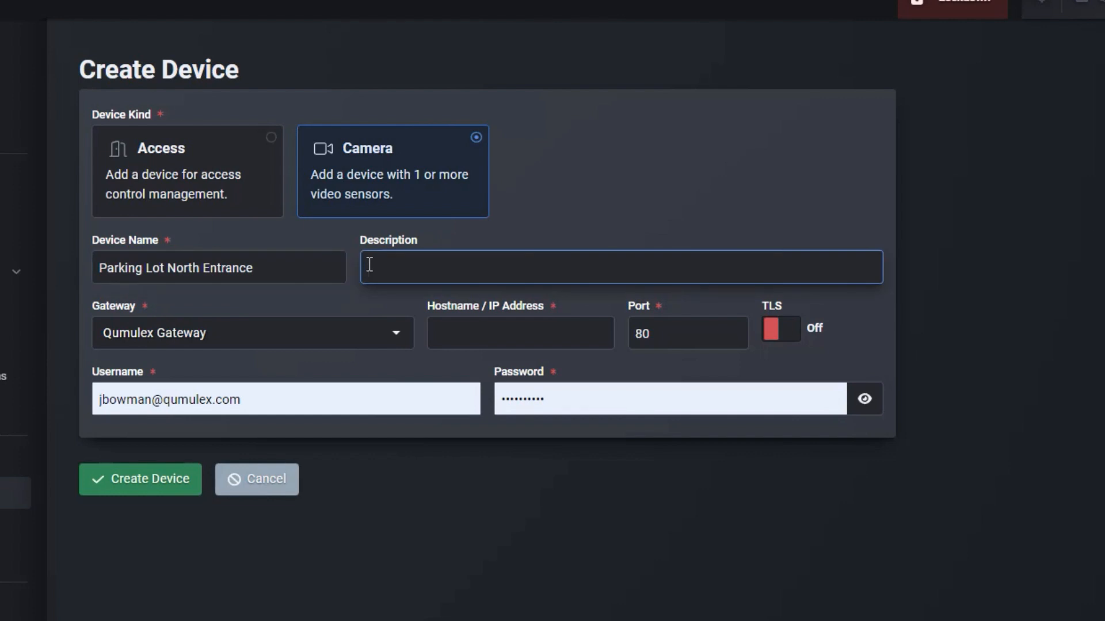
type("Axis P3227-LVE")
left_click(559, 336)
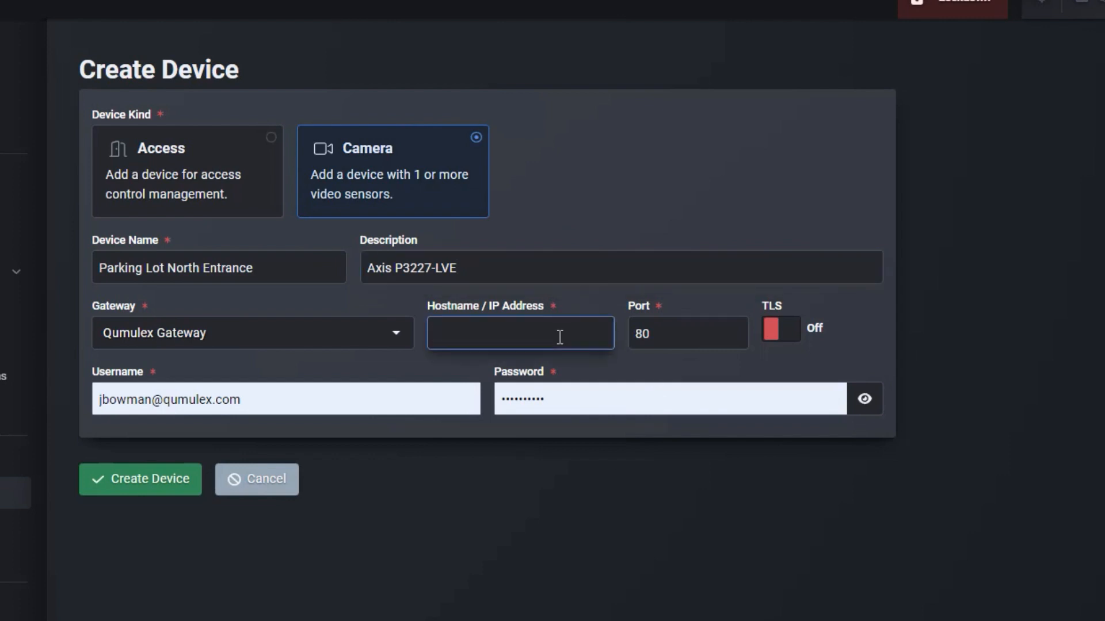
type("192.168.81.68")
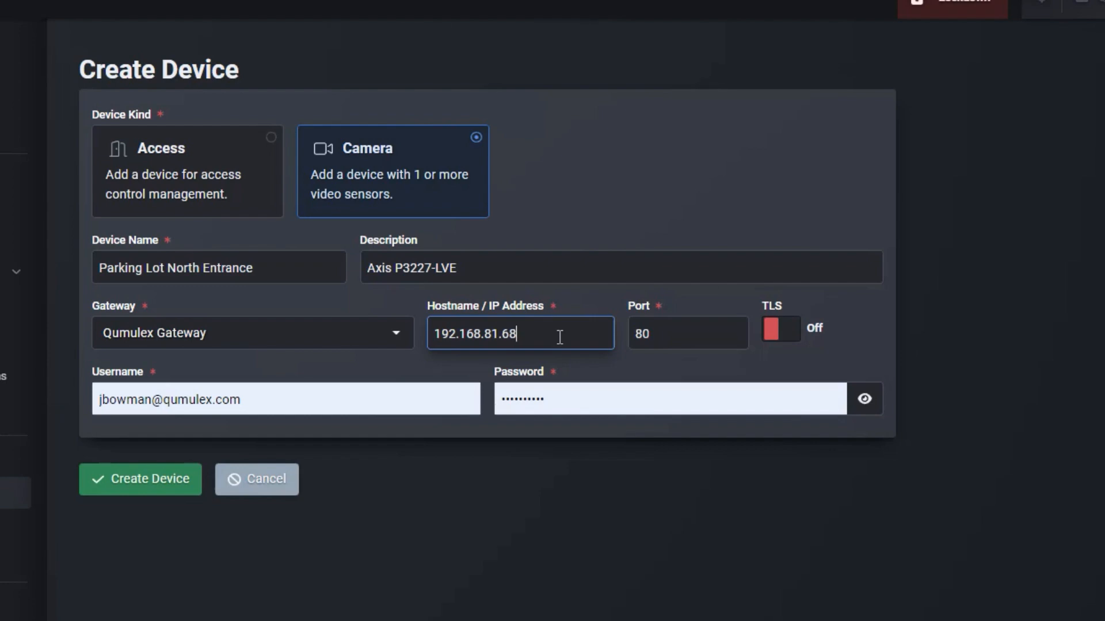
left_click(701, 332)
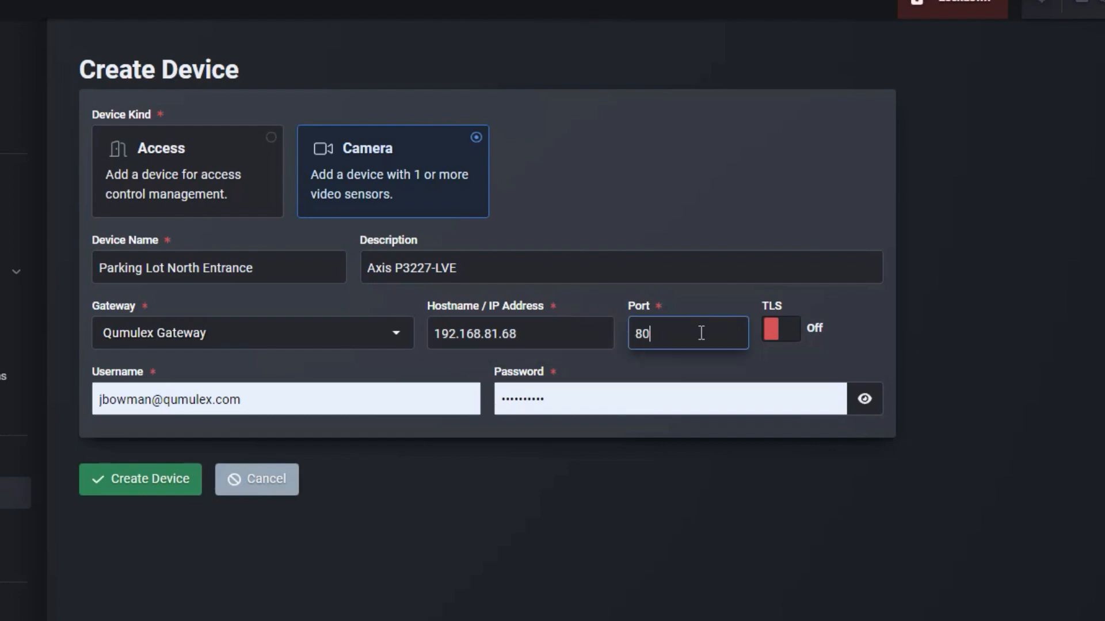
Replace the autofilled login with username root and the camera's password, verifying it.
left_click(383, 395)
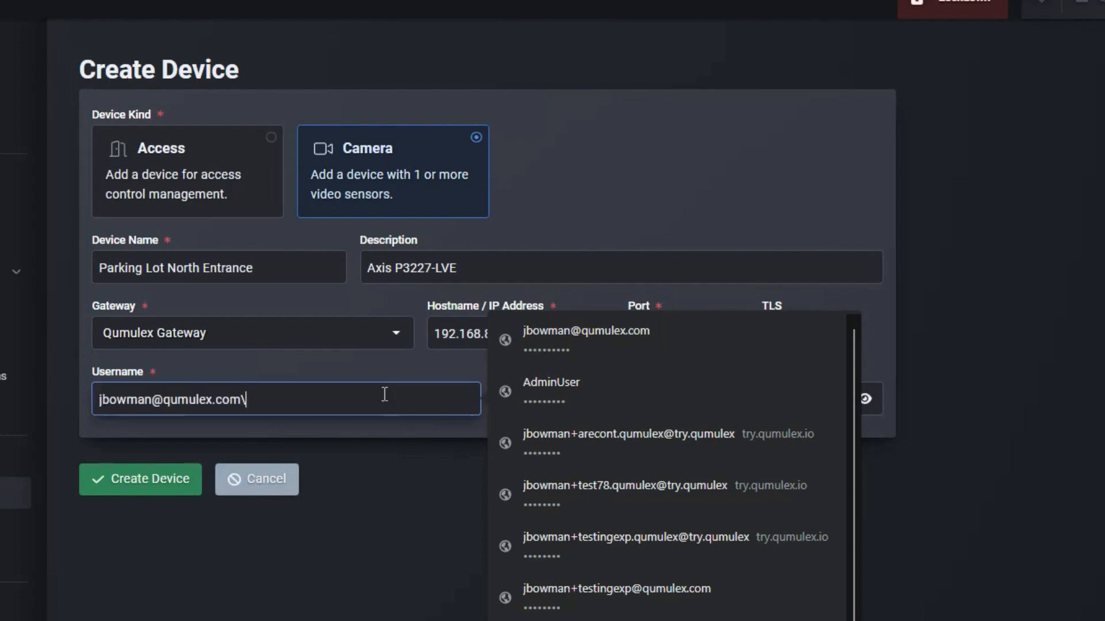
key("BackSpace")
key("BackSpace")
key("BackSpace")
key("BackSpace")
key("BackSpace")
key("BackSpace")
key("BackSpace")
key("BackSpace")
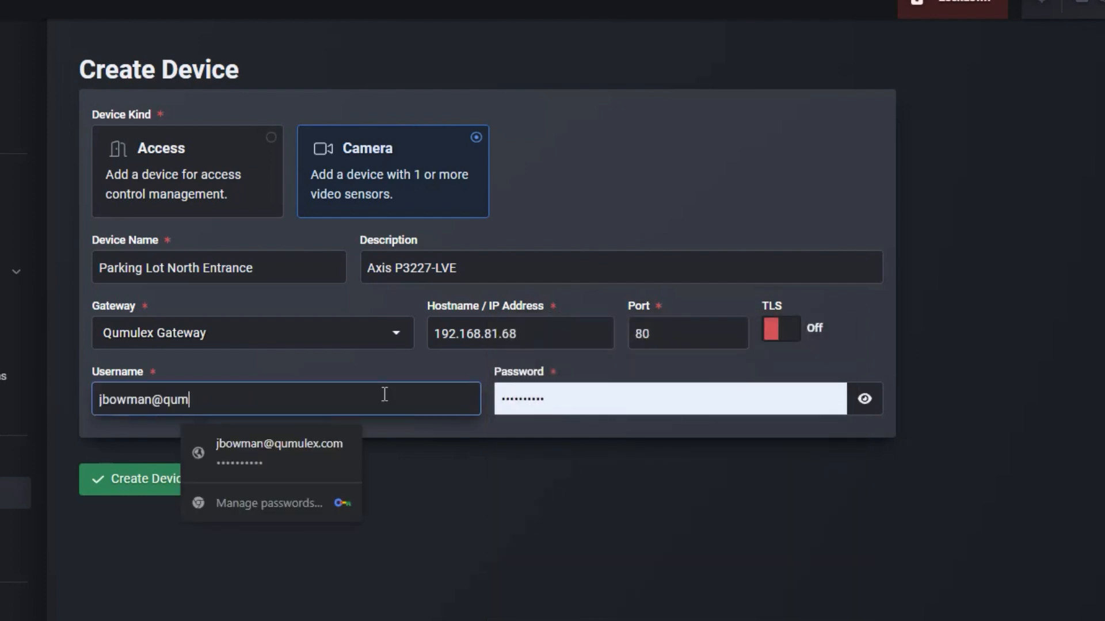
key("BackSpace")
key("BackSpace")
key("BackSpace")
key("BackSpace")
key("BackSpace")
key("BackSpace")
key("BackSpace")
key("BackSpace")
key("BackSpace")
key("BackSpace")
key("BackSpace")
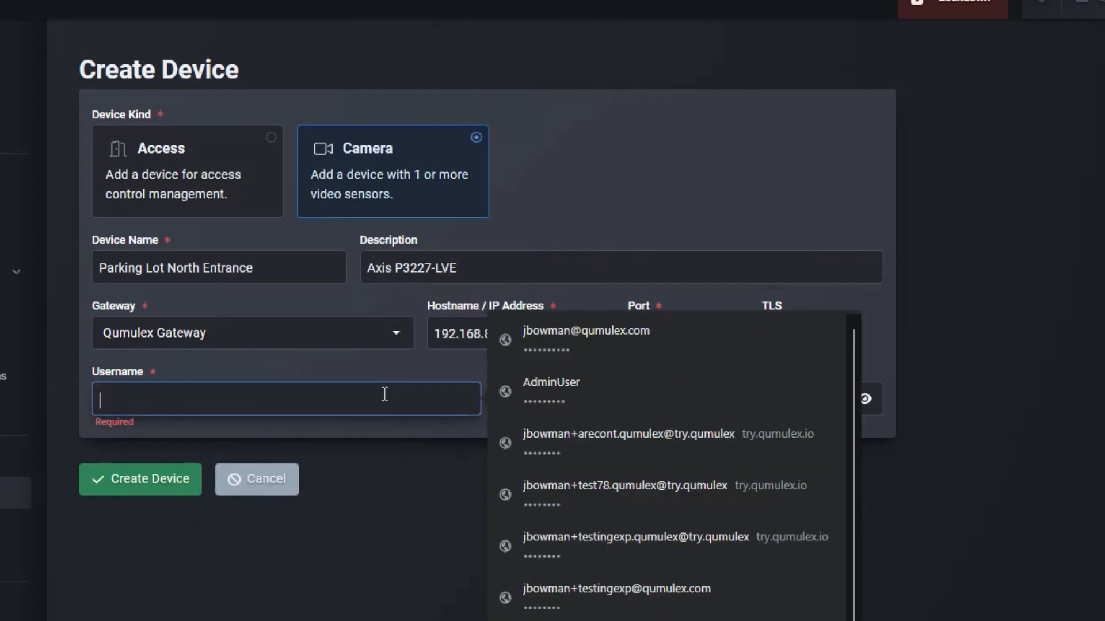
type("roo")
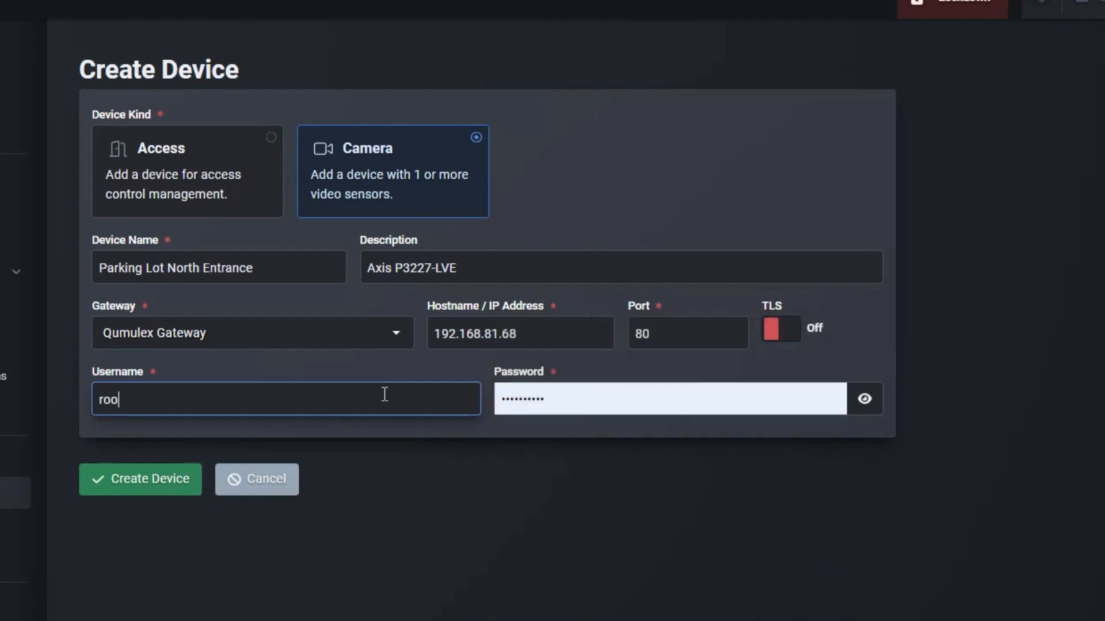
type("t")
left_click_drag(577, 400, 480, 397)
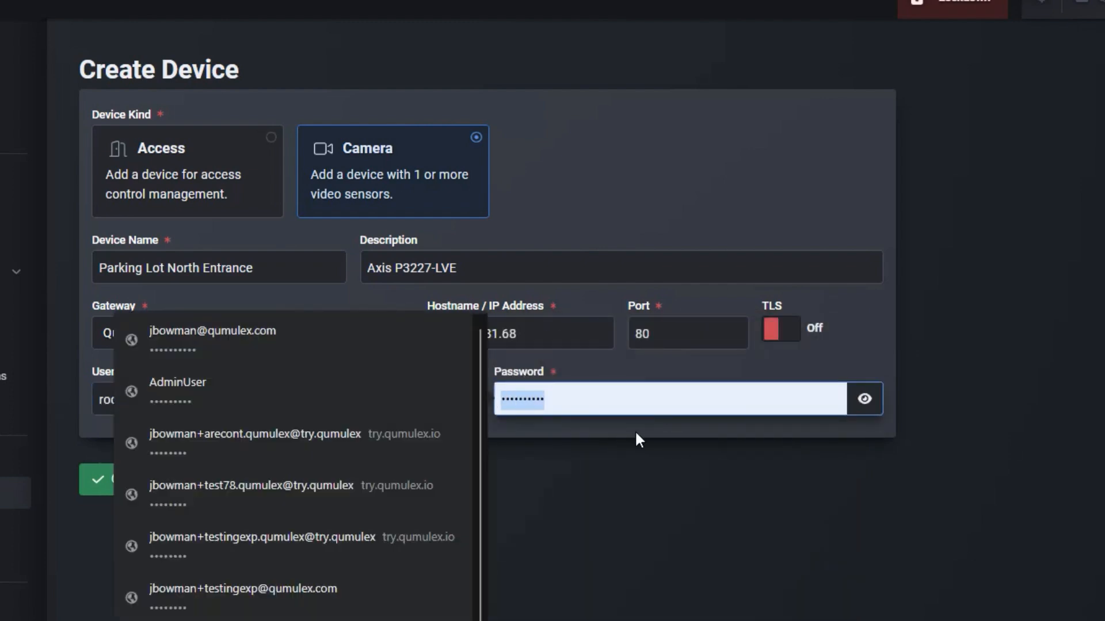
key("BackSpace")
type("•••")
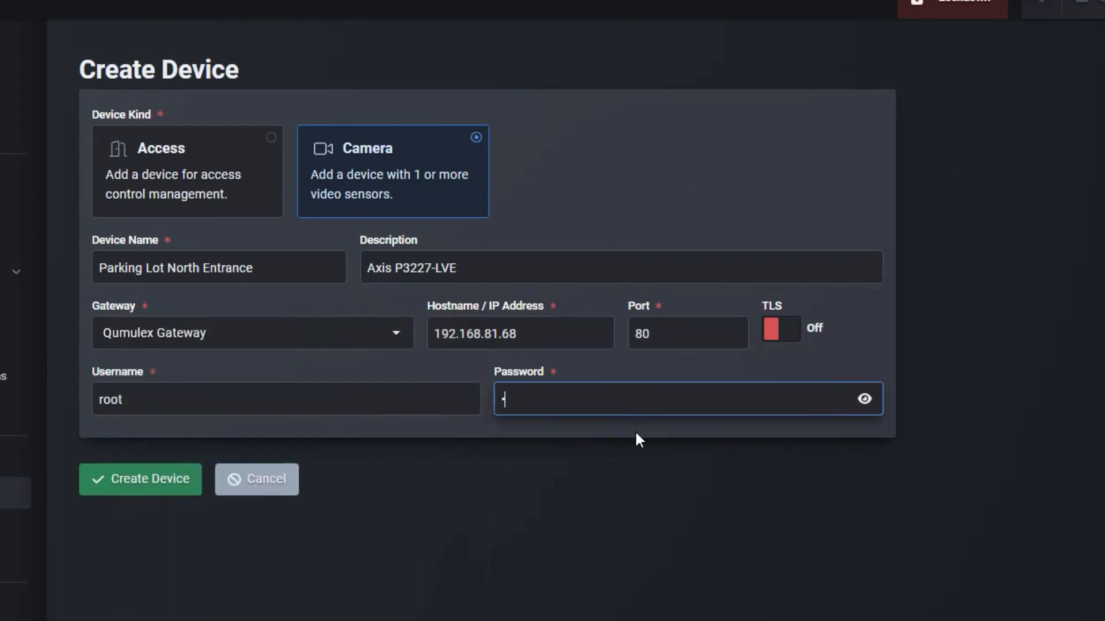
key("BackSpace")
key("BackSpace")
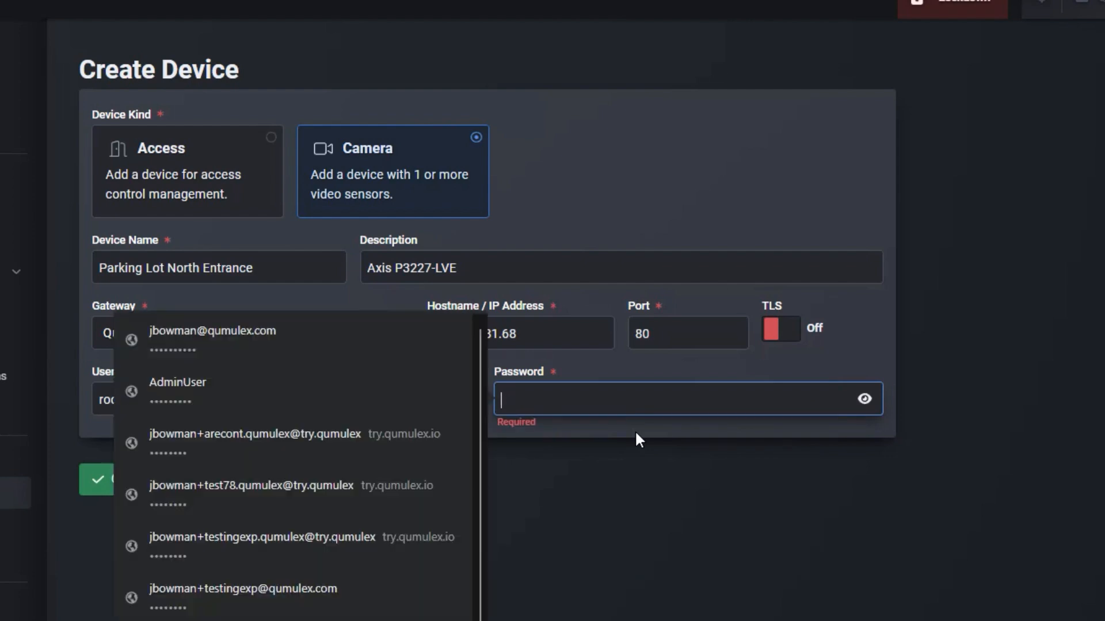
type("••••")
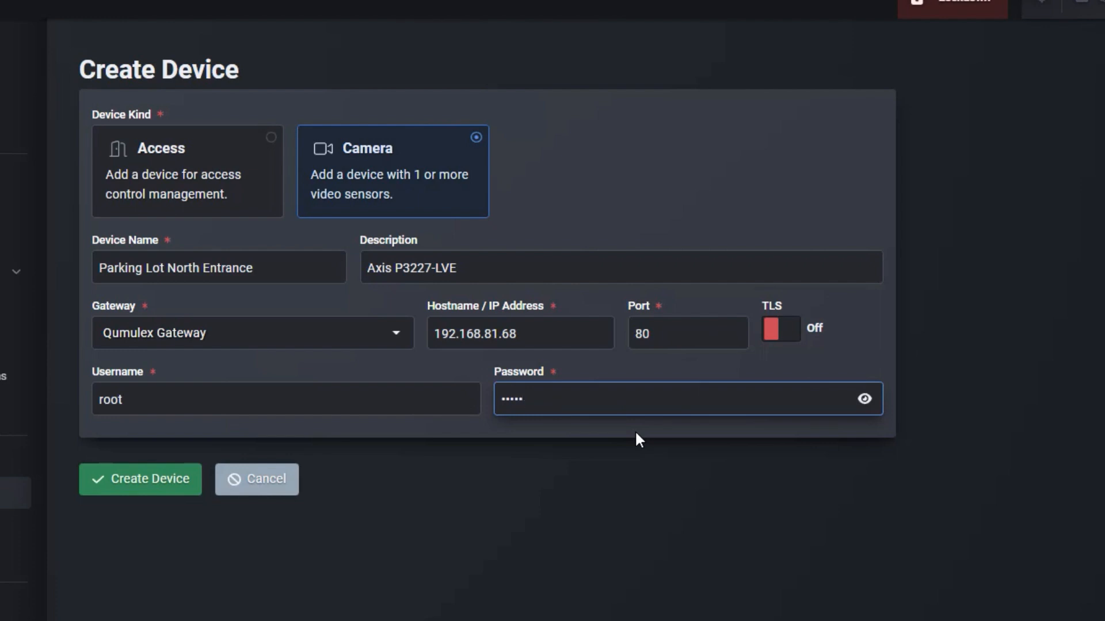
type("••••")
left_click(863, 398)
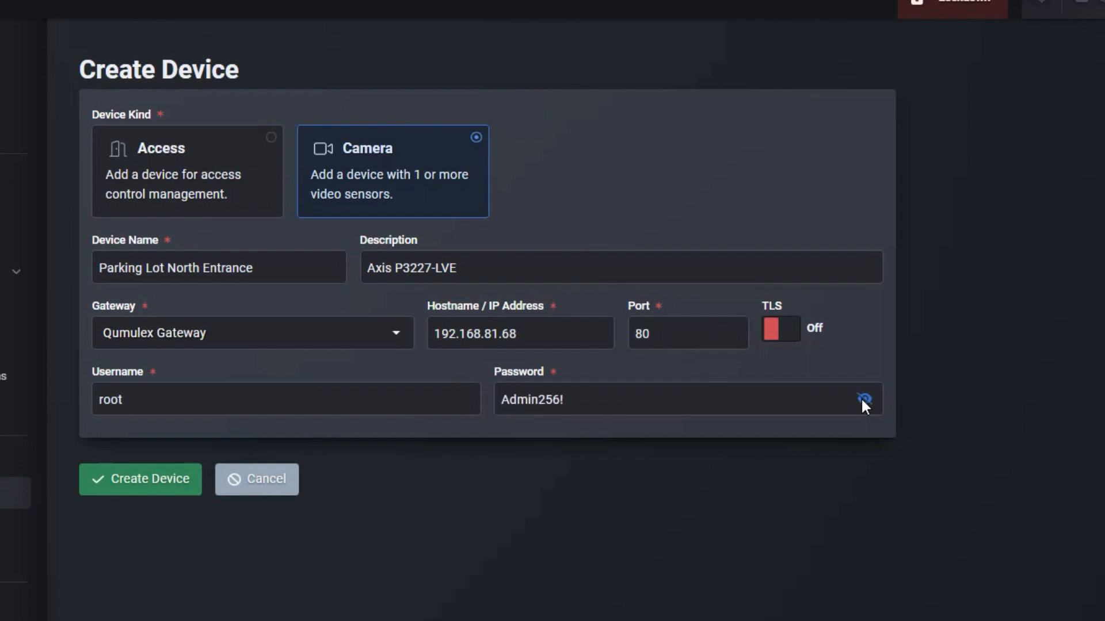
left_click(863, 399)
Create the Parking Lot North Entrance camera device and dismiss Chrome's save-password popup.
left_click(150, 491)
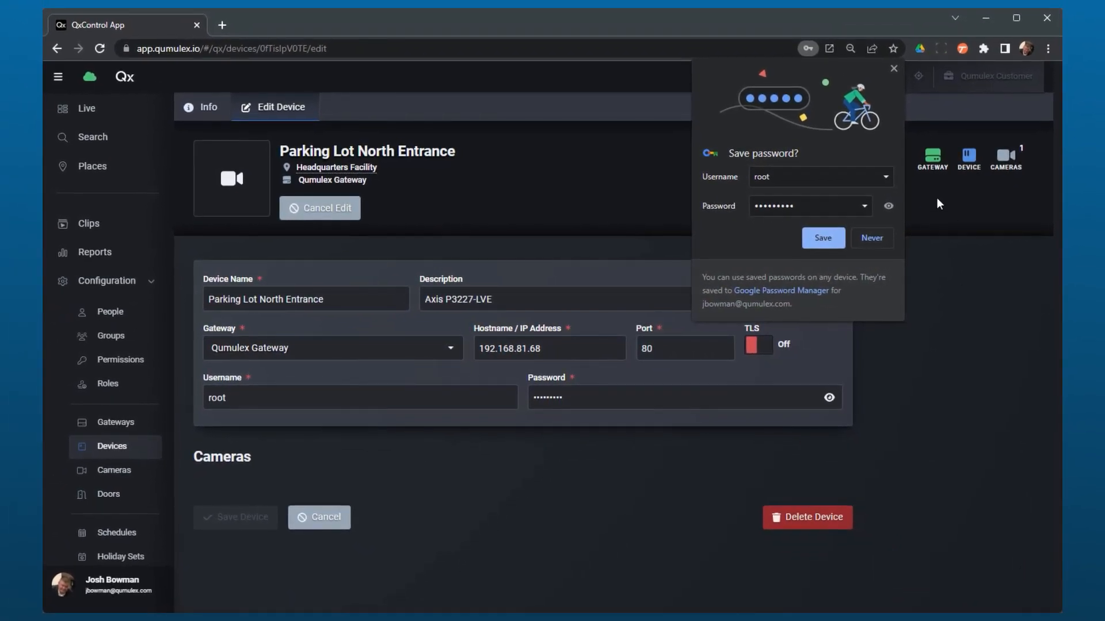
left_click(894, 69)
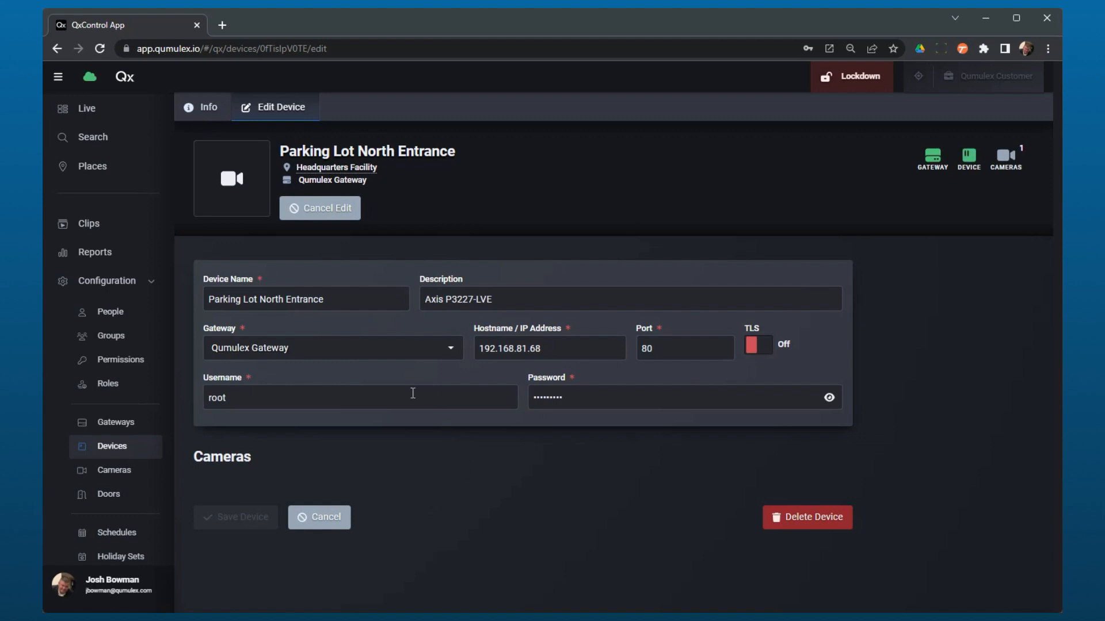
Check the new device's info and its single camera, then list all seven cameras.
left_click(207, 110)
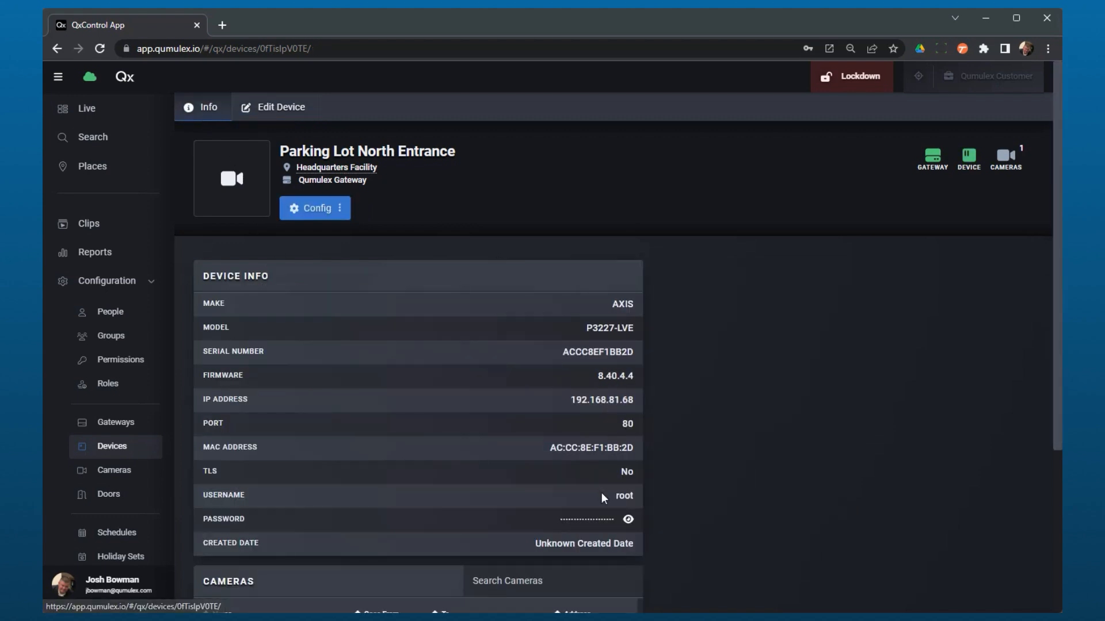
scroll(607, 527, "down", 4)
scroll(607, 527, "up", 4)
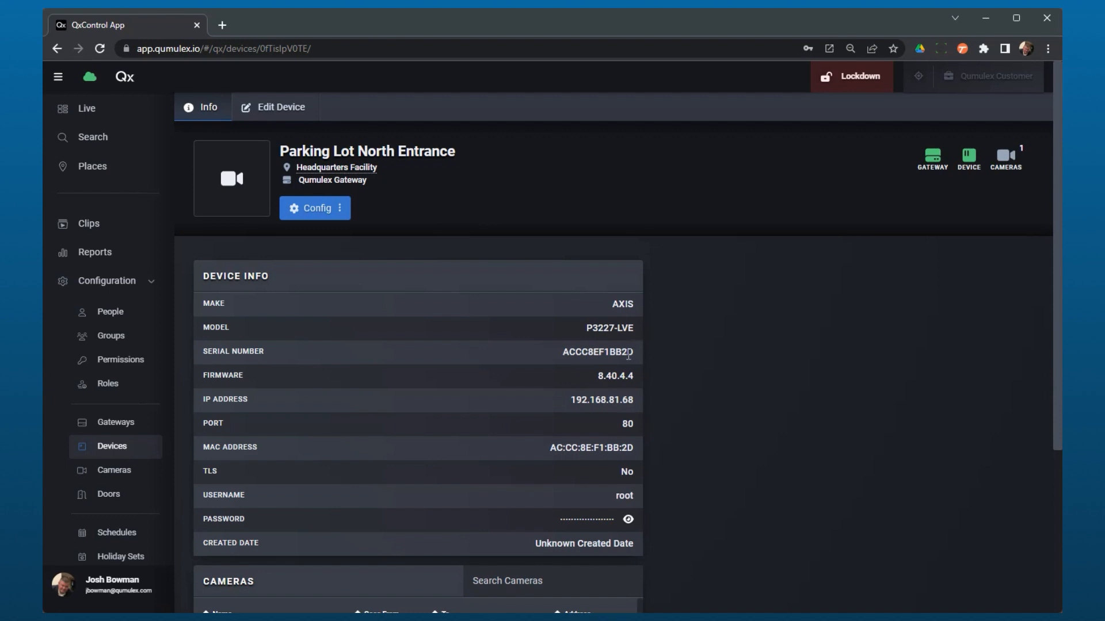
scroll(668, 529, "down", 4)
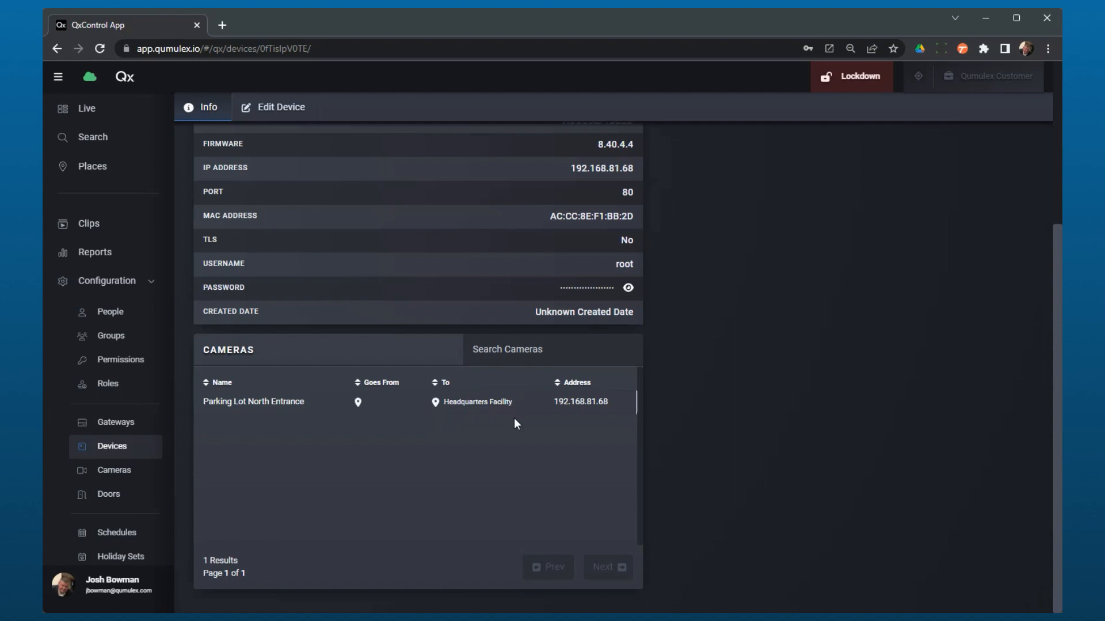
scroll(517, 472, "up", 4)
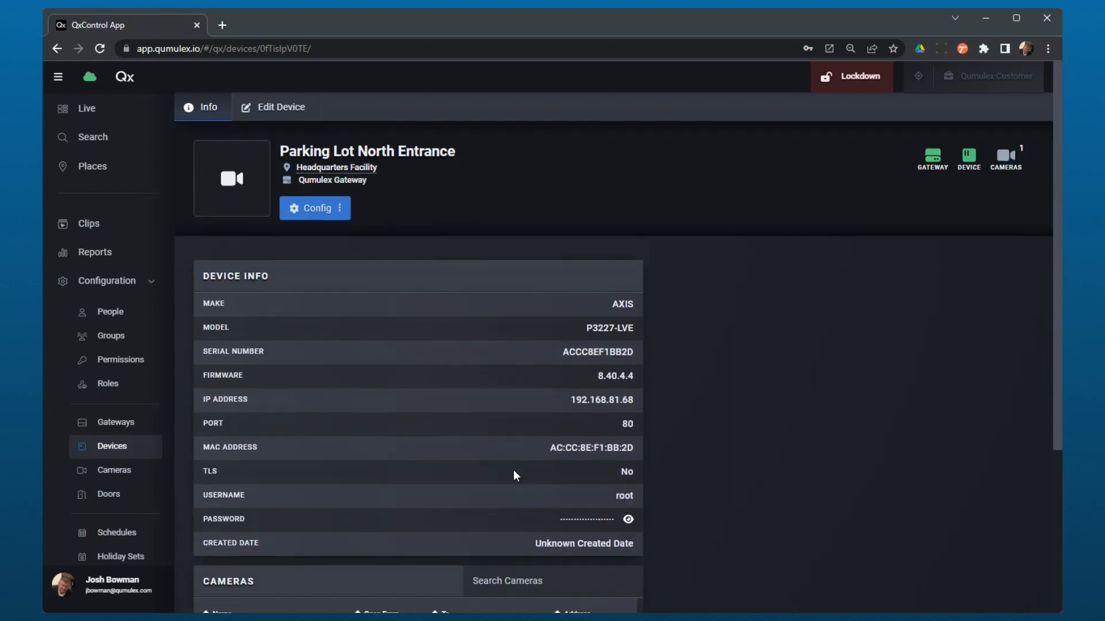
scroll(513, 492, "down", 2)
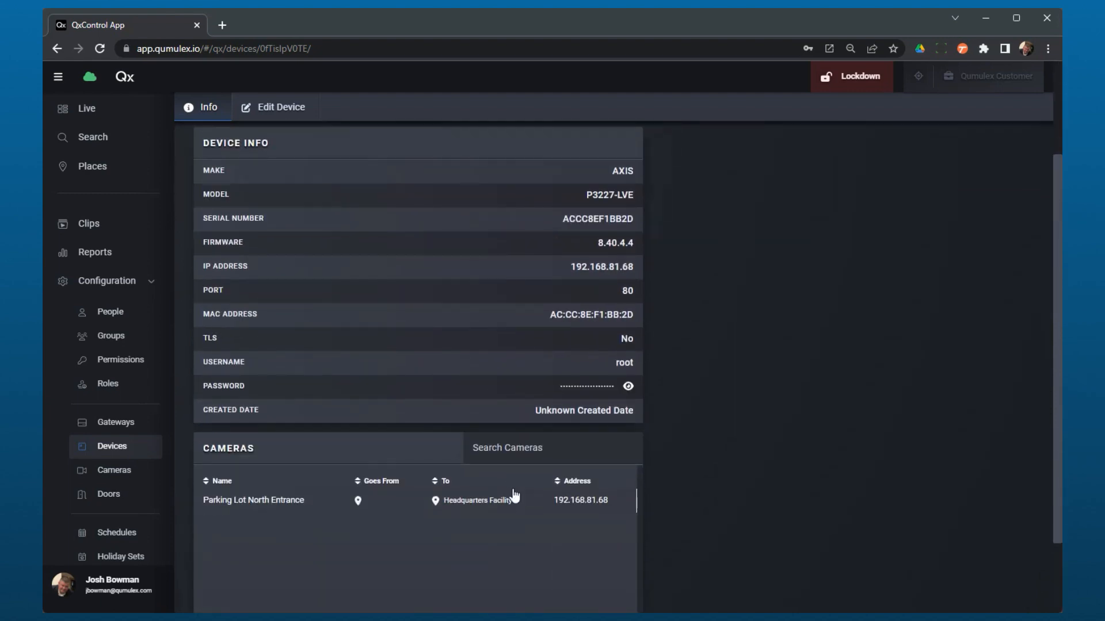
scroll(514, 496, "up", 2)
left_click(115, 469)
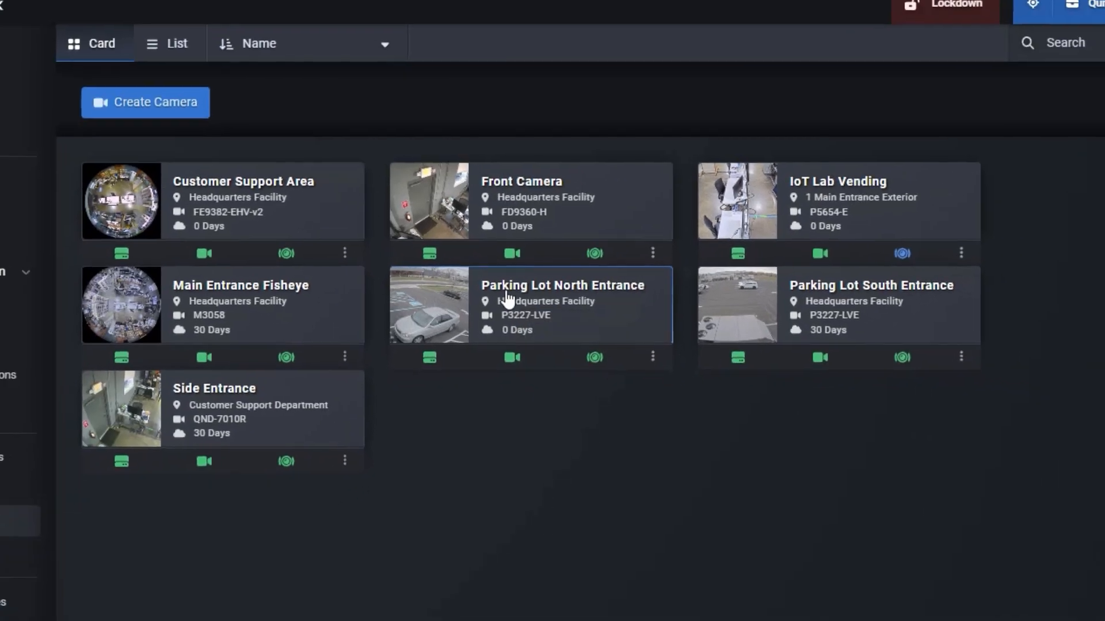
Open the Parking Lot North Entrance camera's Edit Camera form.
left_click(507, 300)
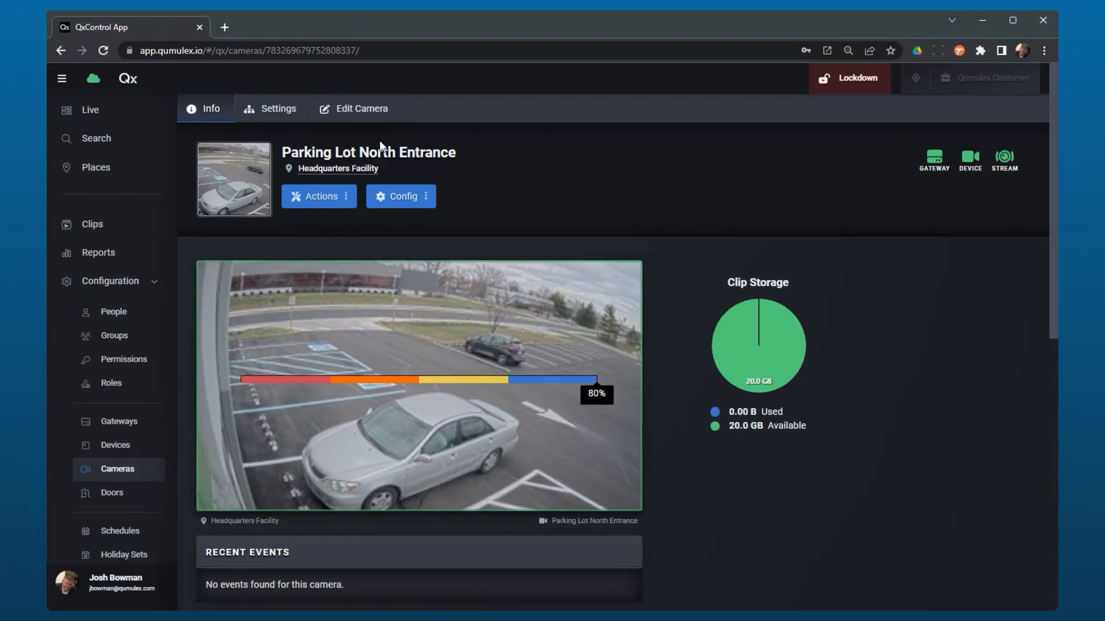
left_click(348, 110)
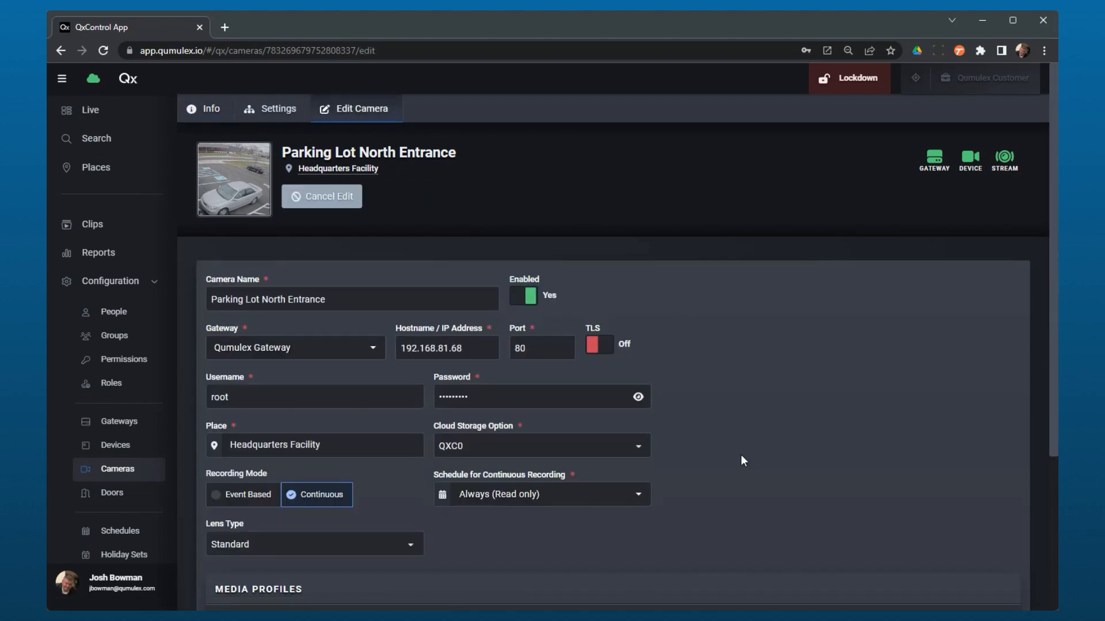
Show the Place options under Headquarters Facility, such as Main Entrance Lobby and Side Entrance.
scroll(740, 454, "down", 1)
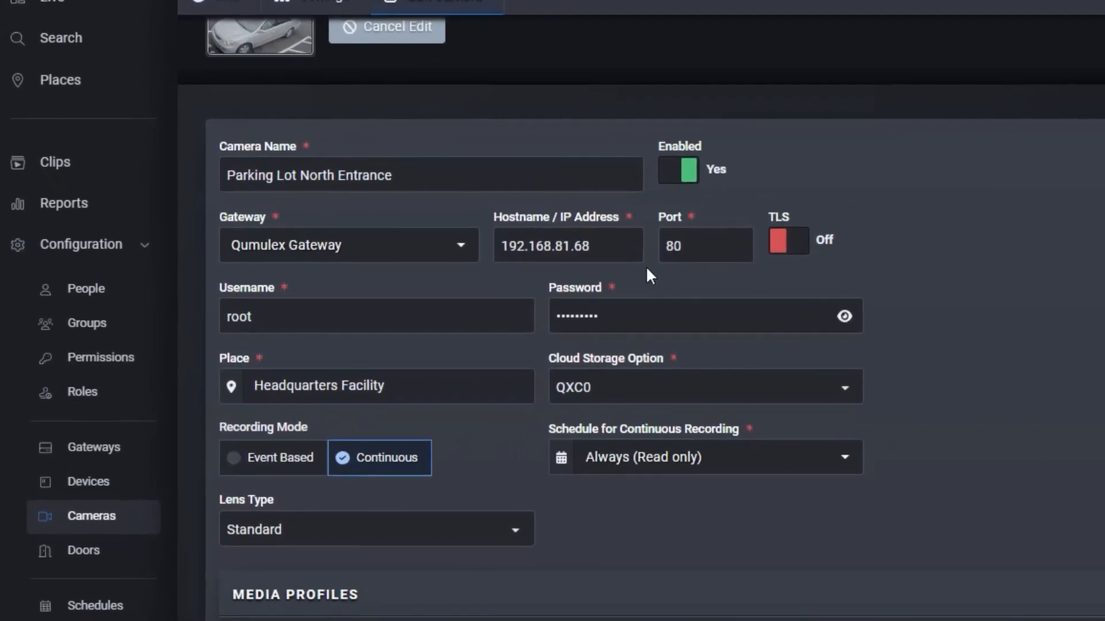
scroll(736, 527, "down", 2)
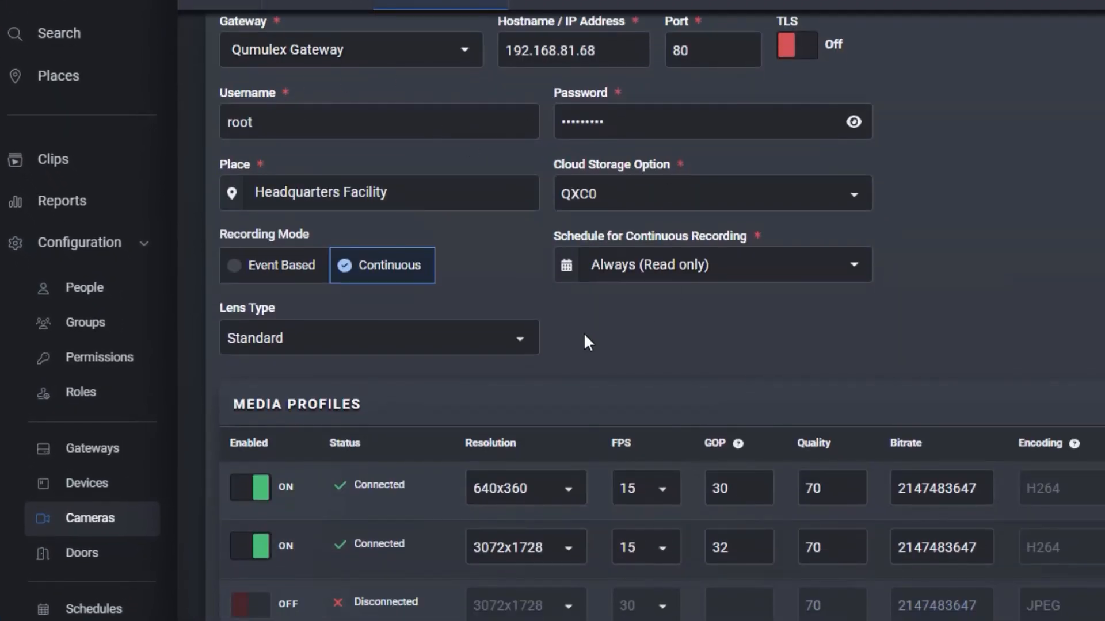
left_click(496, 201)
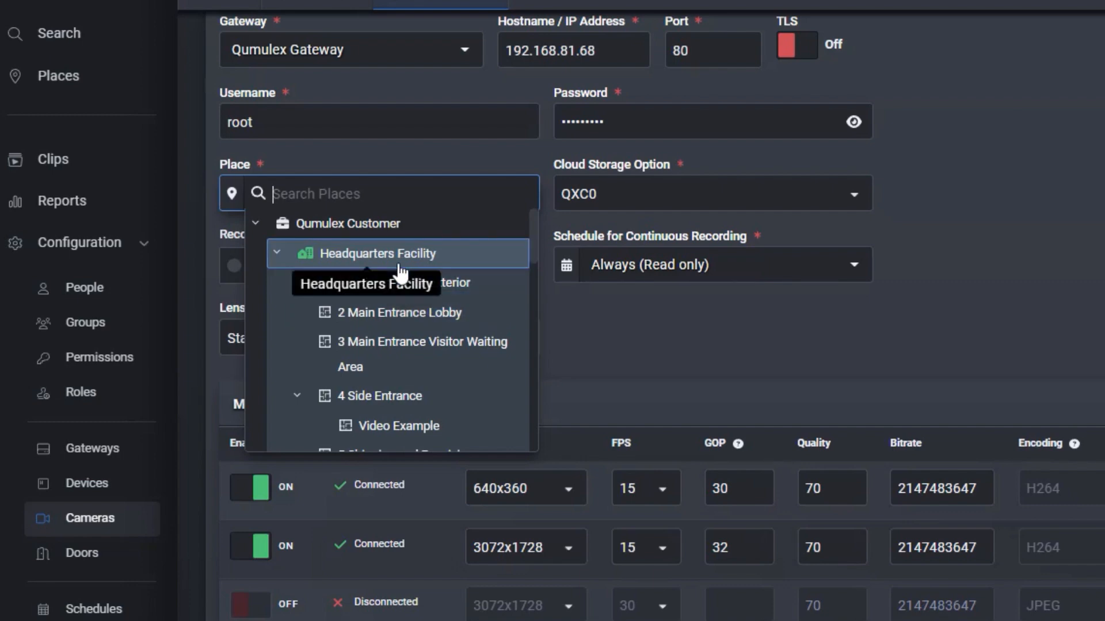
Keep the Headquarters Facility place and change cloud storage from QXC0 to QXC30.
left_click(633, 297)
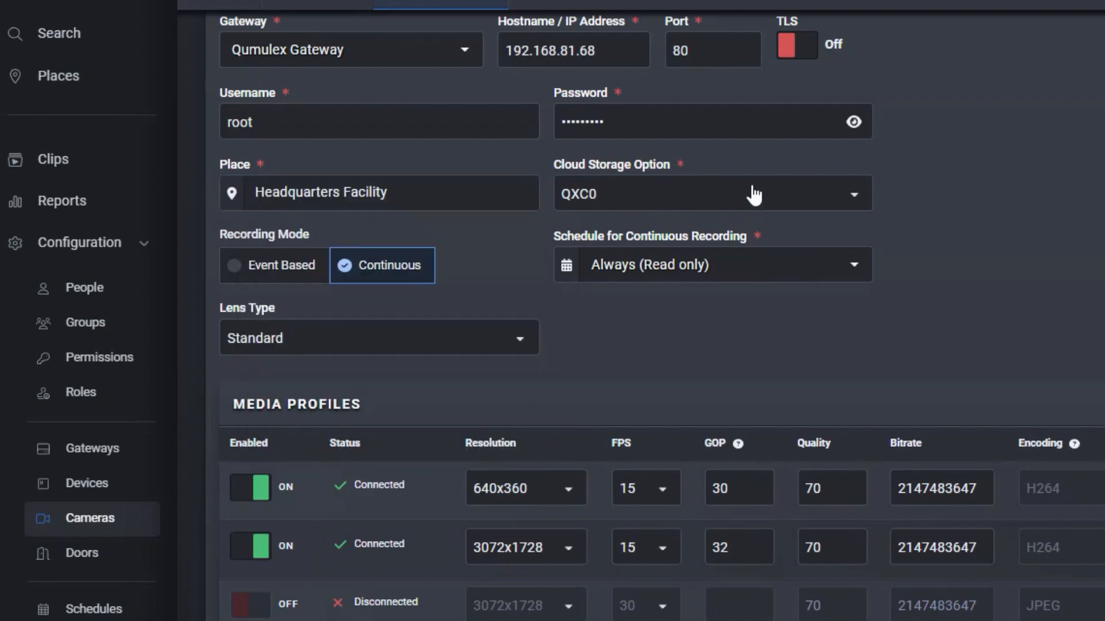
left_click(835, 199)
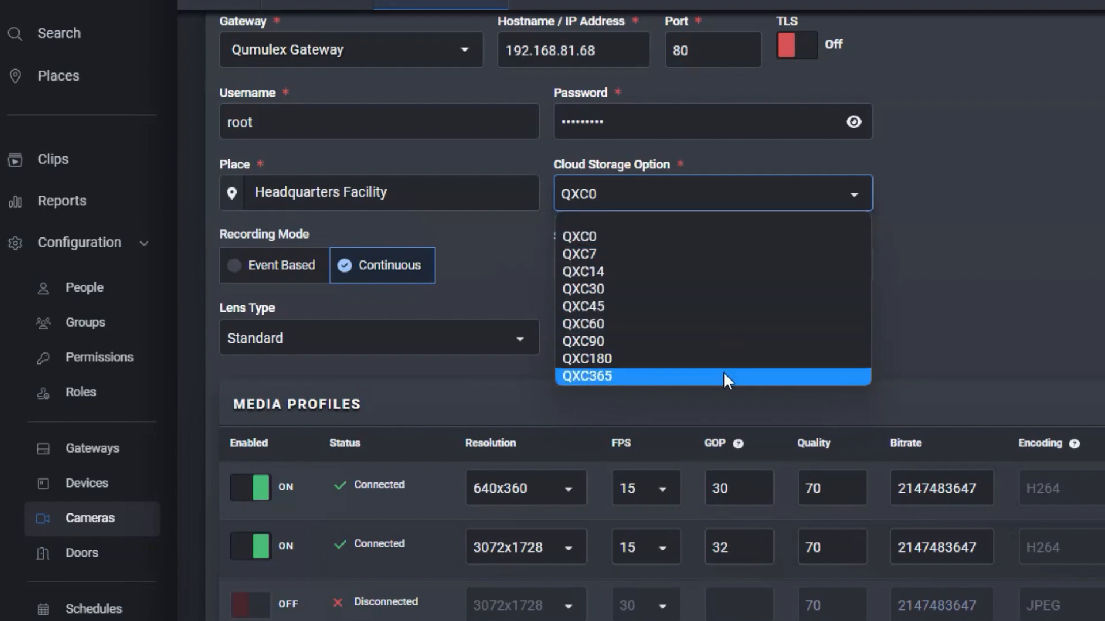
left_click(711, 291)
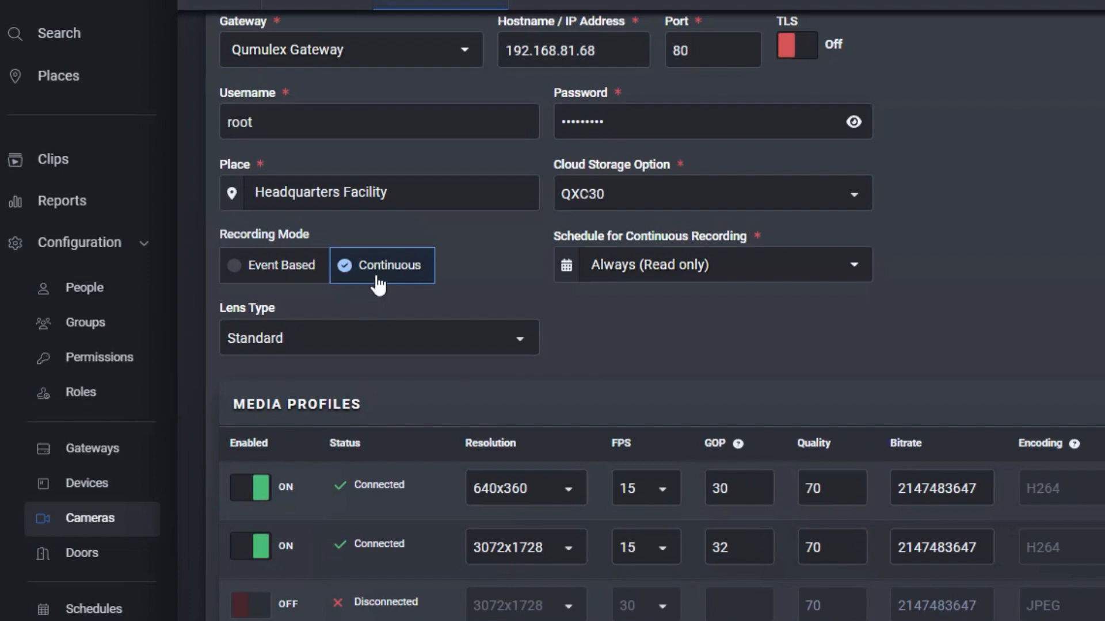
left_click(856, 273)
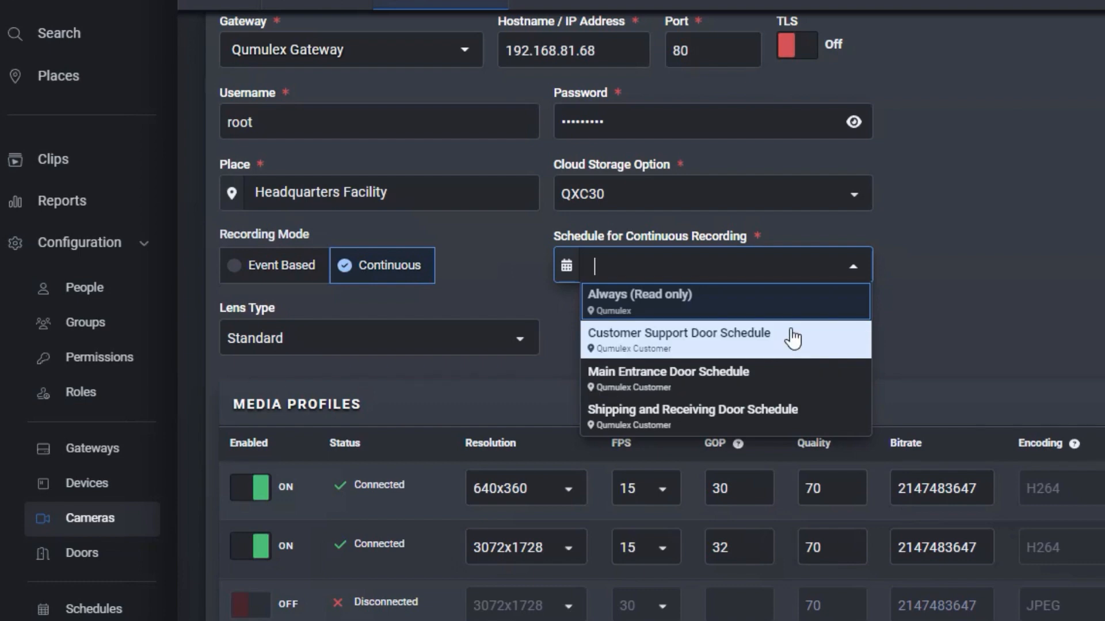
Keep the Always recording schedule and Standard lens type, then save the camera.
left_click(779, 301)
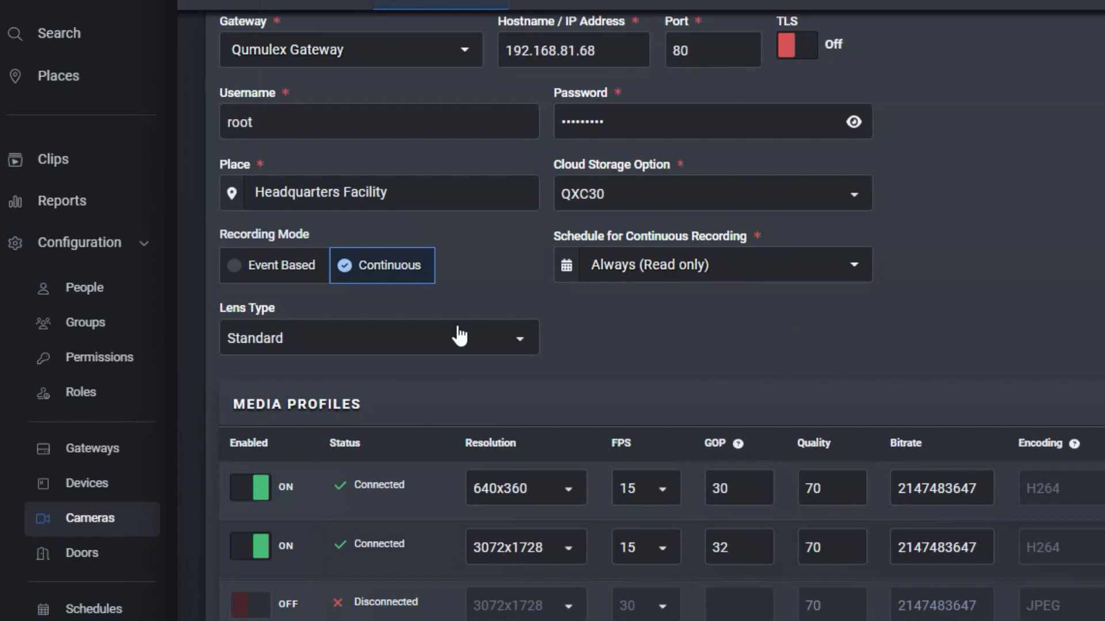
left_click(512, 351)
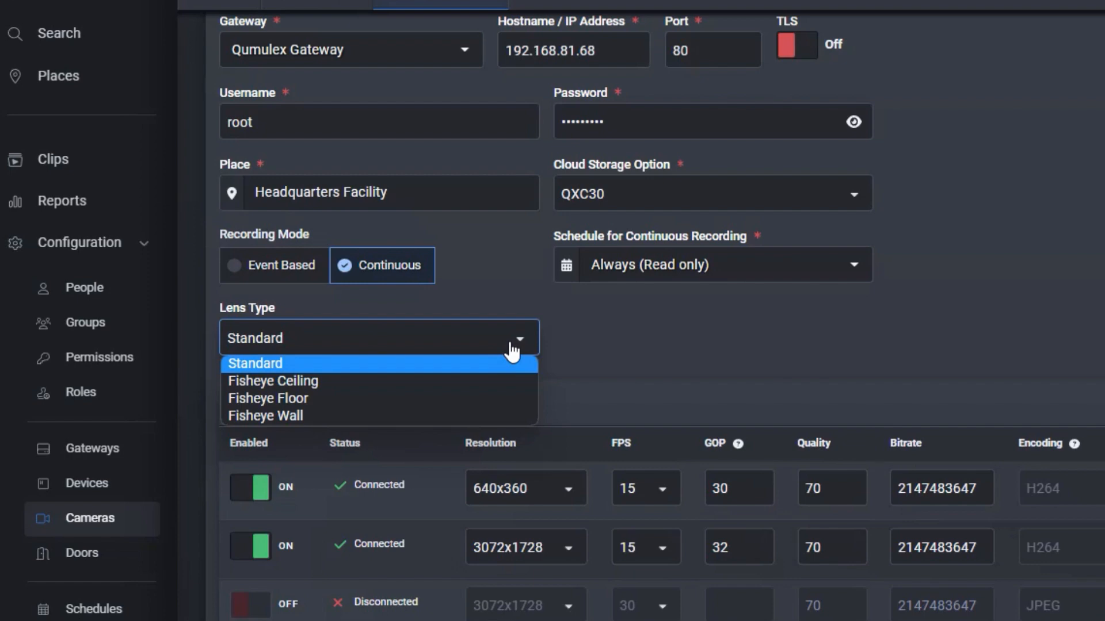
left_click(644, 309)
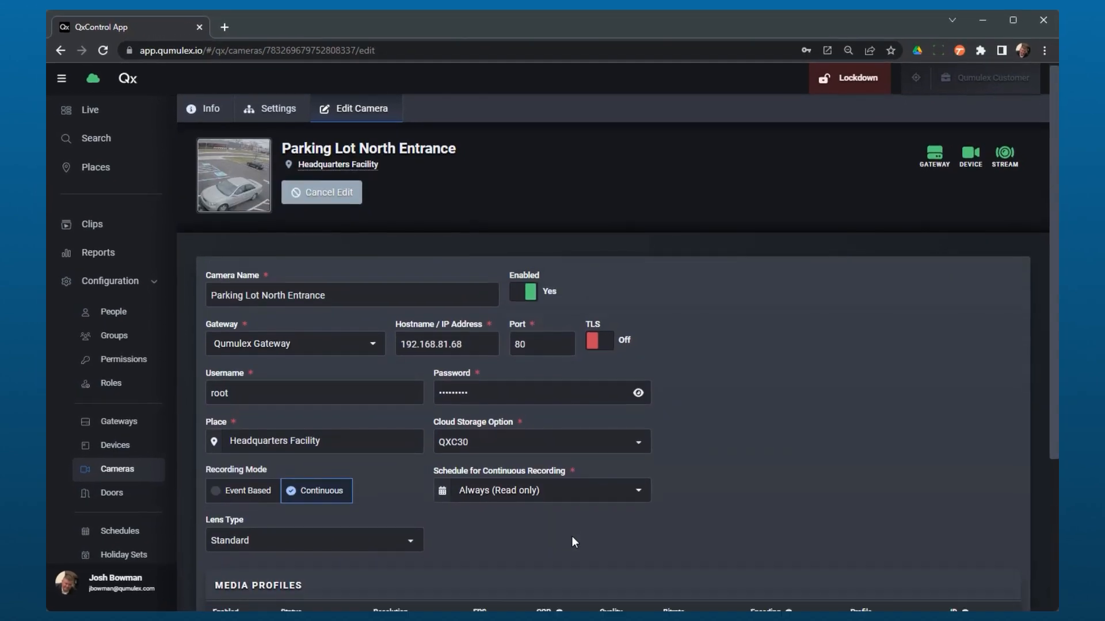
scroll(571, 537, "down", 5)
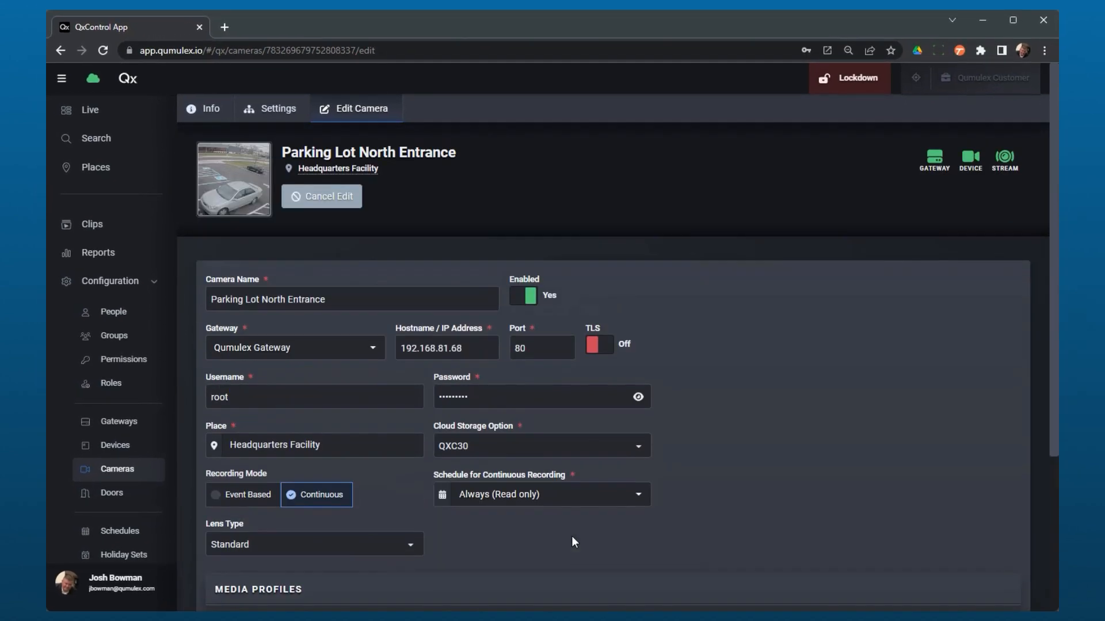
scroll(571, 536, "down", 5)
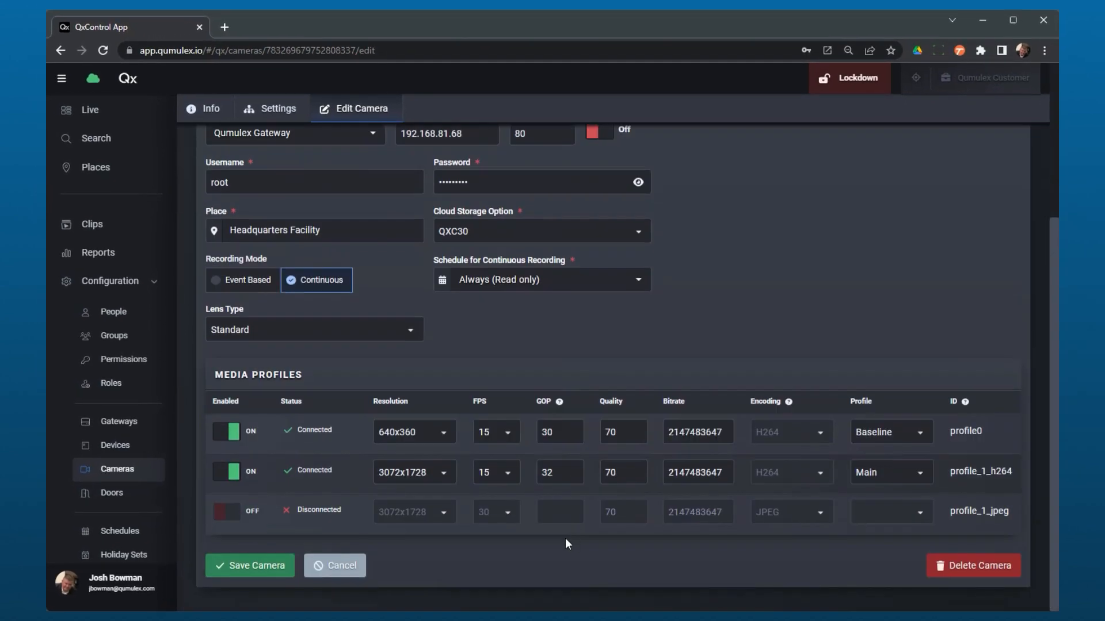
left_click(248, 567)
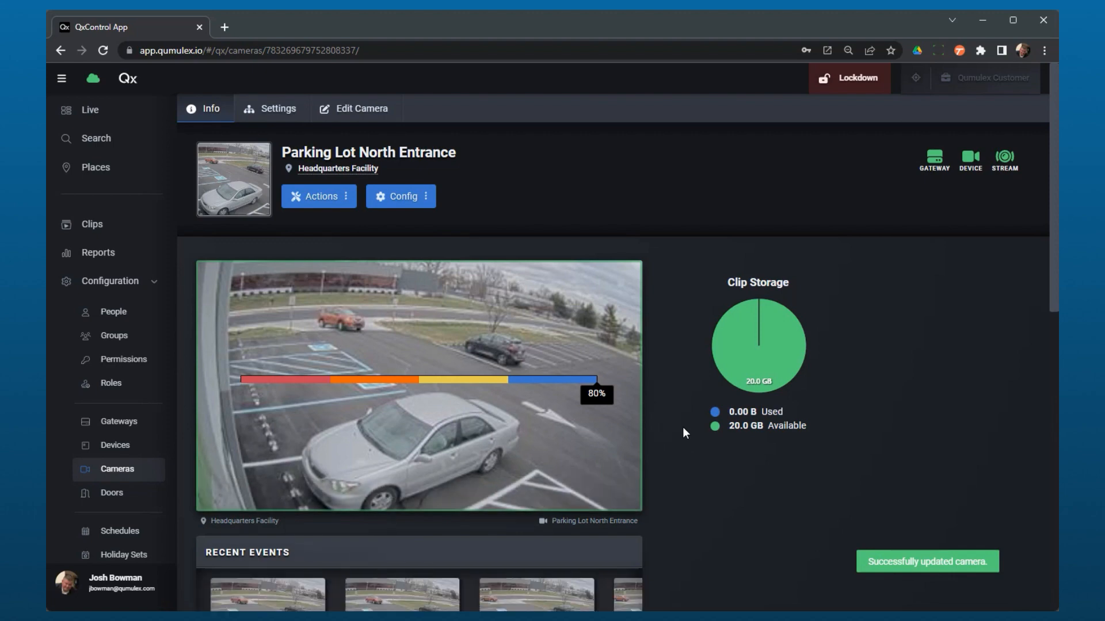
scroll(627, 535, "down", 3)
scroll(624, 529, "down", 1)
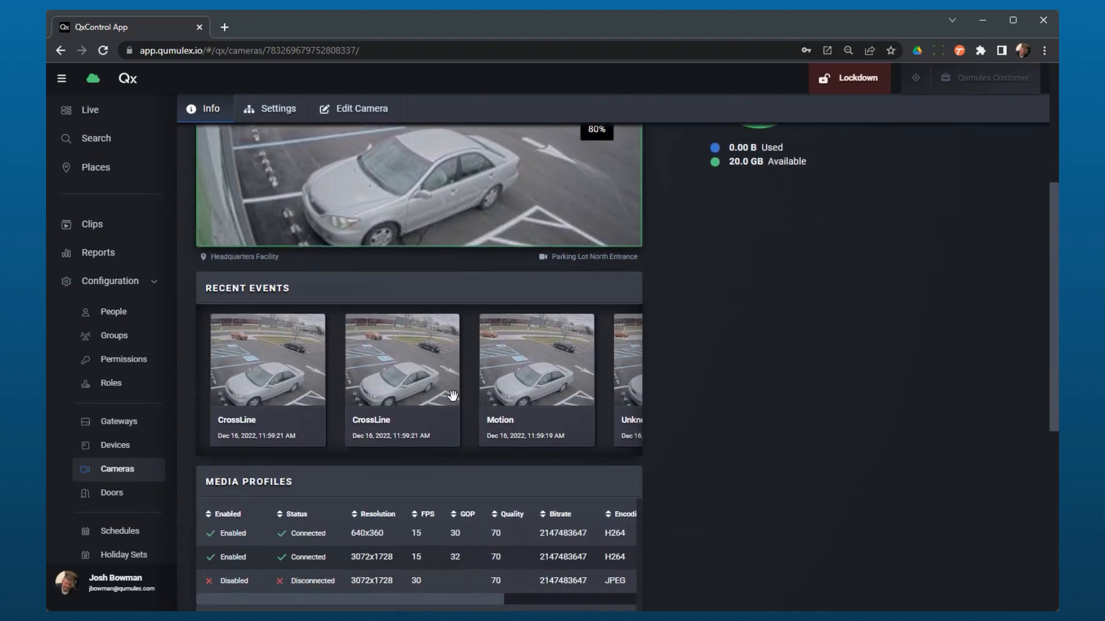
left_click_drag(524, 396, 308, 405)
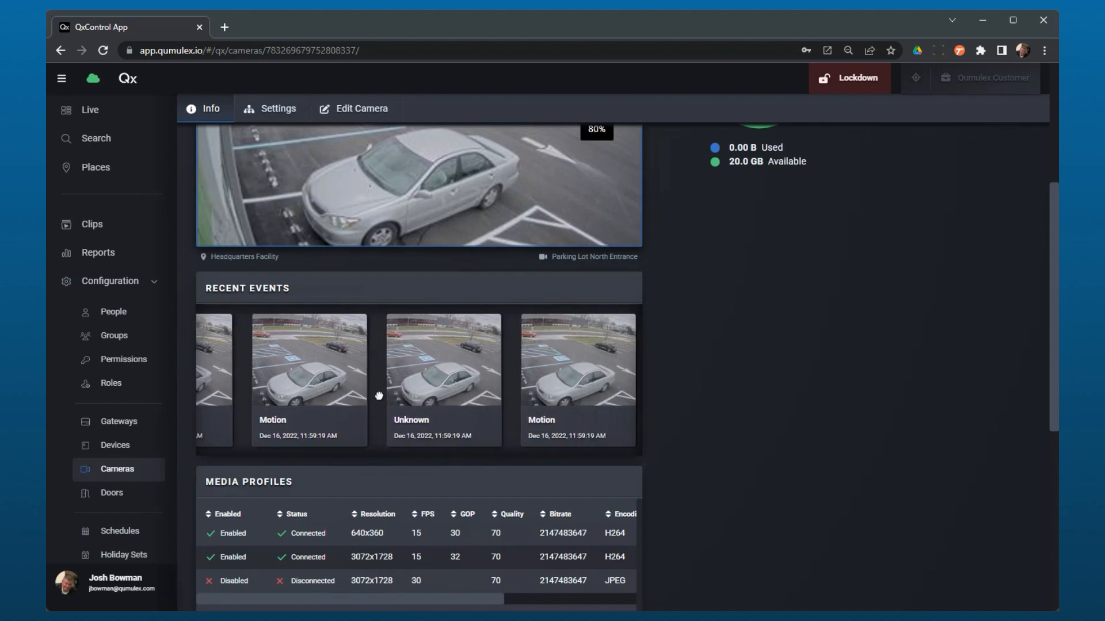
left_click_drag(381, 390, 485, 422)
scroll(460, 418, "down", 2)
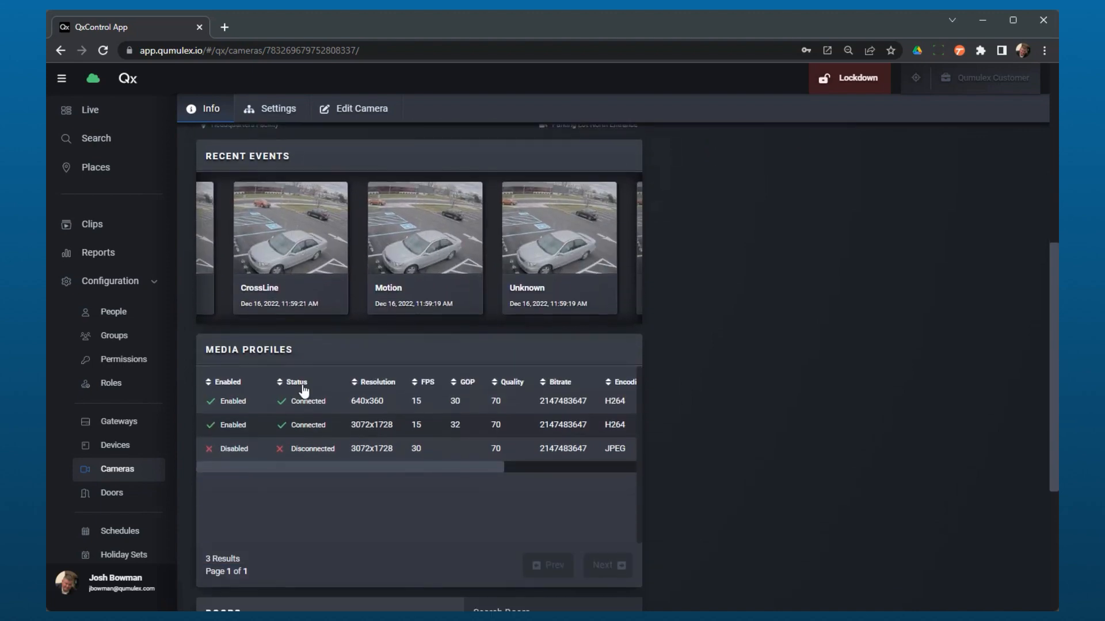
scroll(443, 430, "up", 2)
scroll(444, 482, "down", 2)
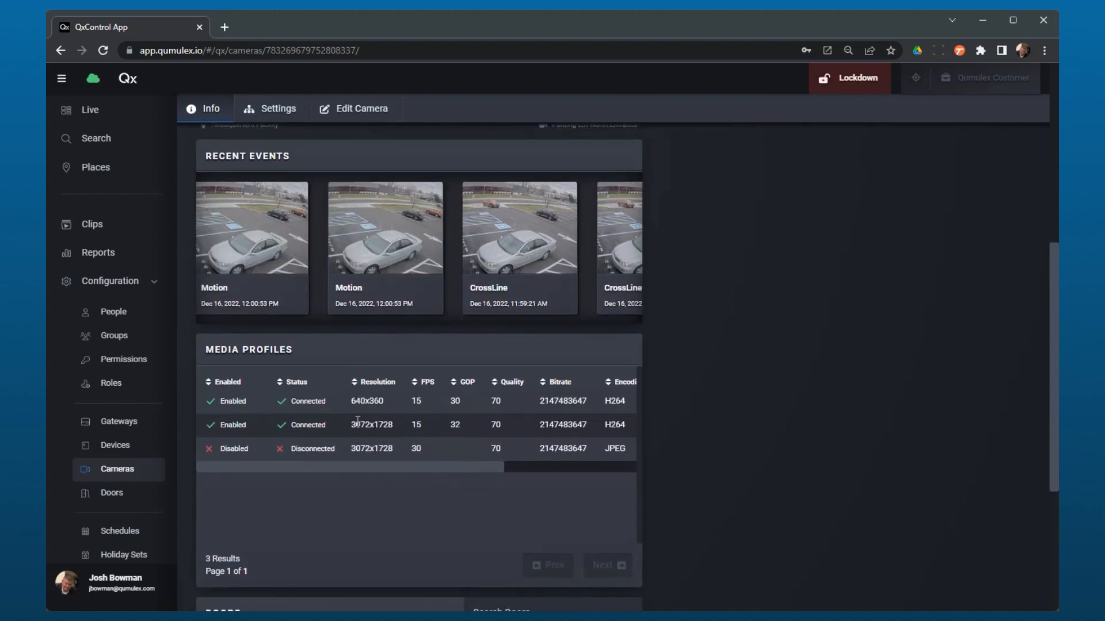
scroll(367, 461, "down", 4)
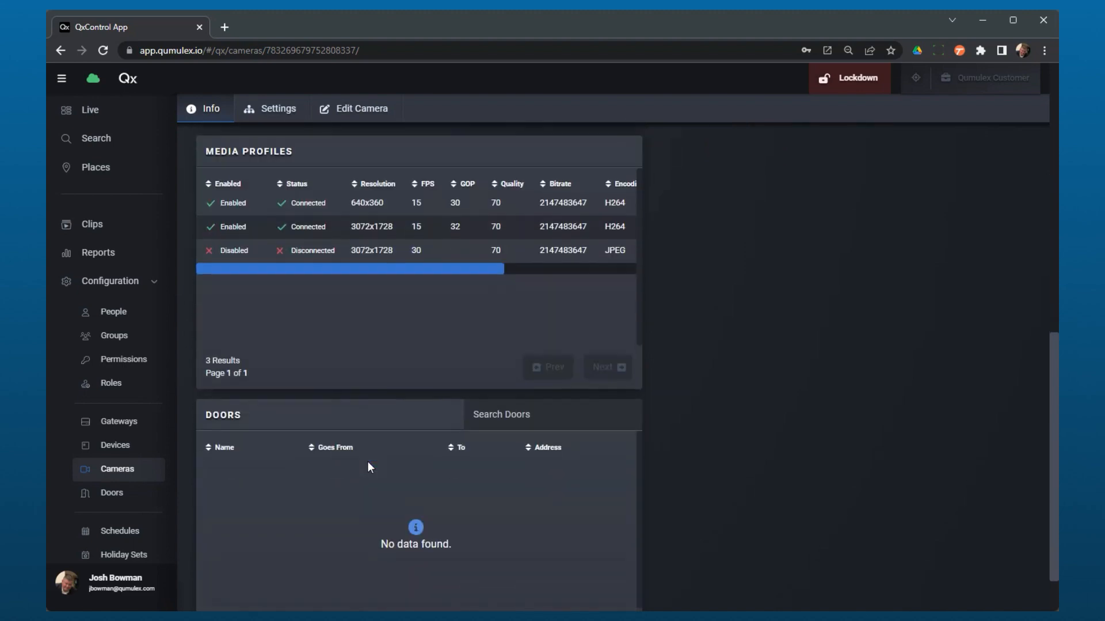
scroll(367, 461, "up", 7)
scroll(368, 462, "down", 7)
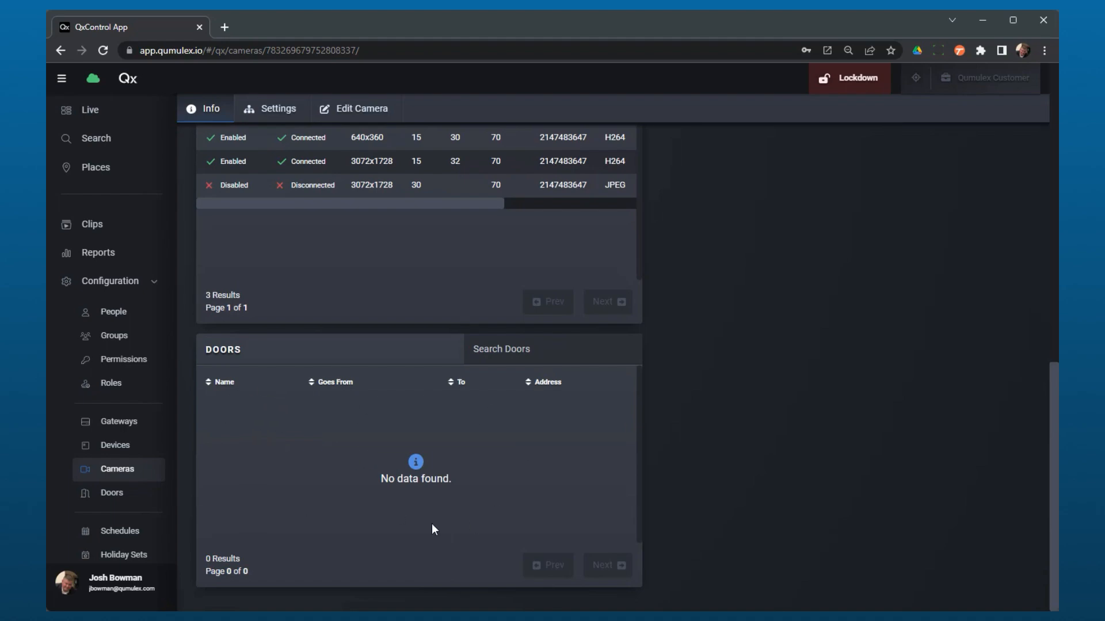
scroll(454, 510, "up", 8)
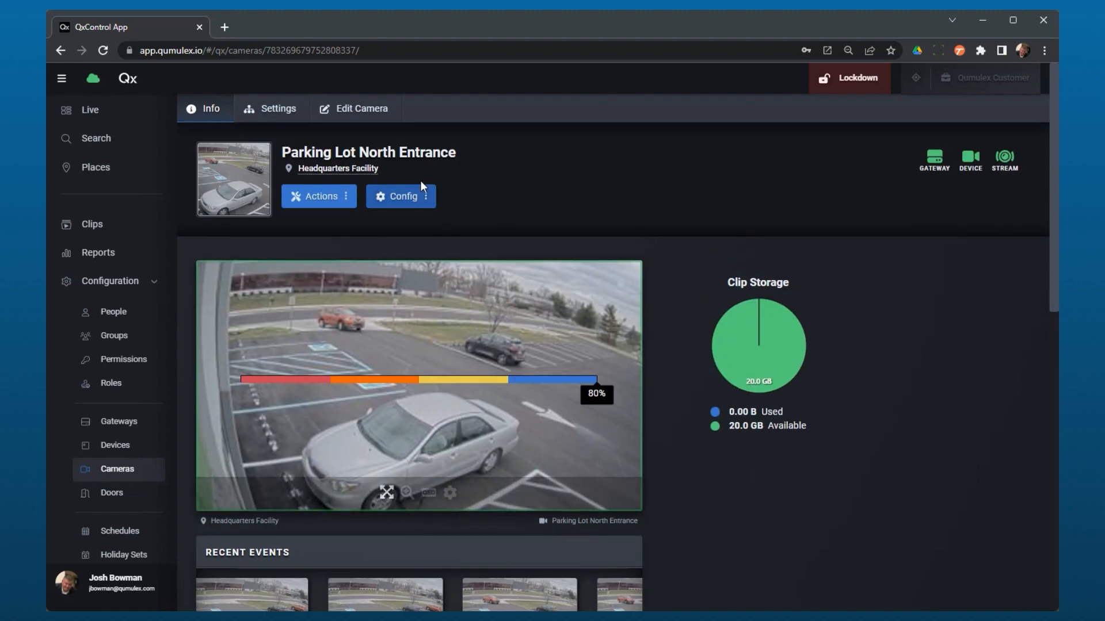
Use Config > Go to Webpage to open the Axis P3227-LVE page via proxy.
left_click(413, 197)
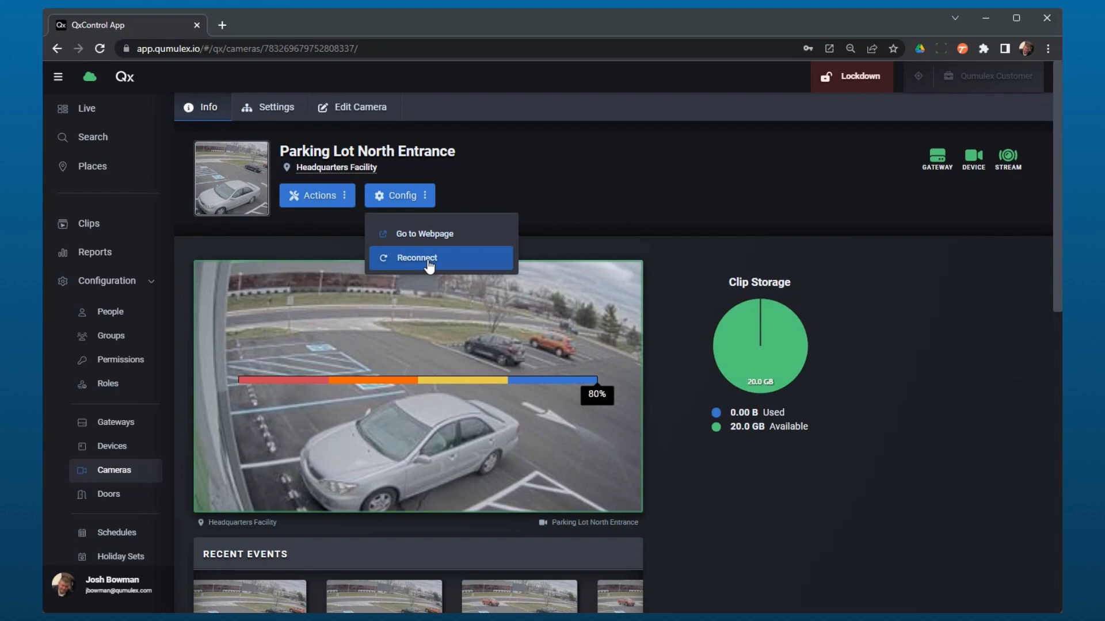
left_click(448, 236)
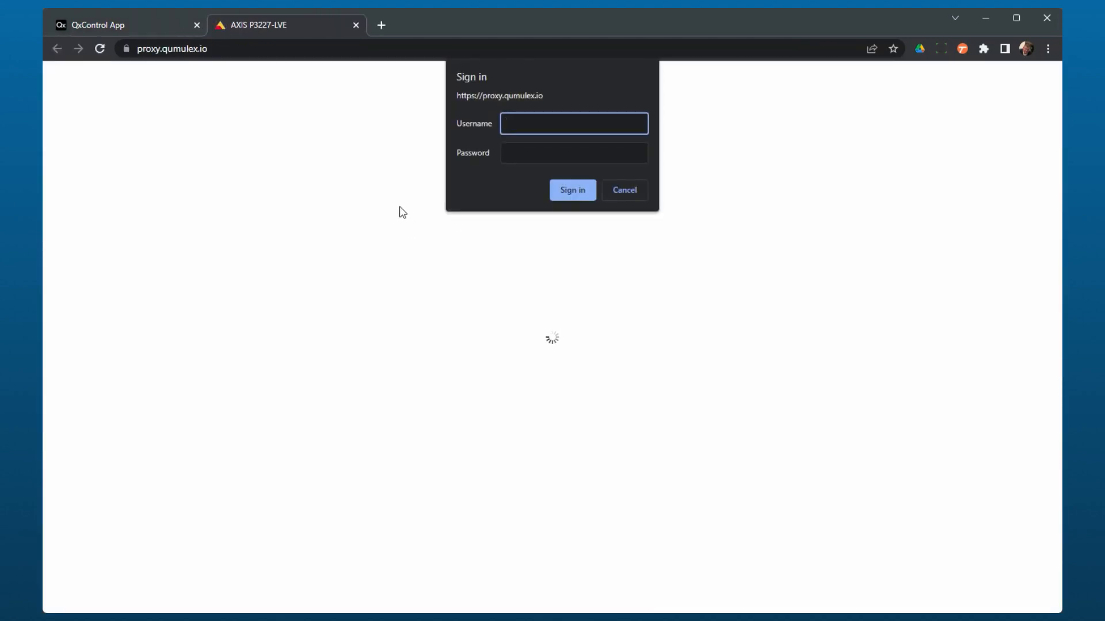
Sign in to the AXIS P3227-LVE web page with the camera's username and password.
type("root")
left_click(547, 157)
type("•••••")
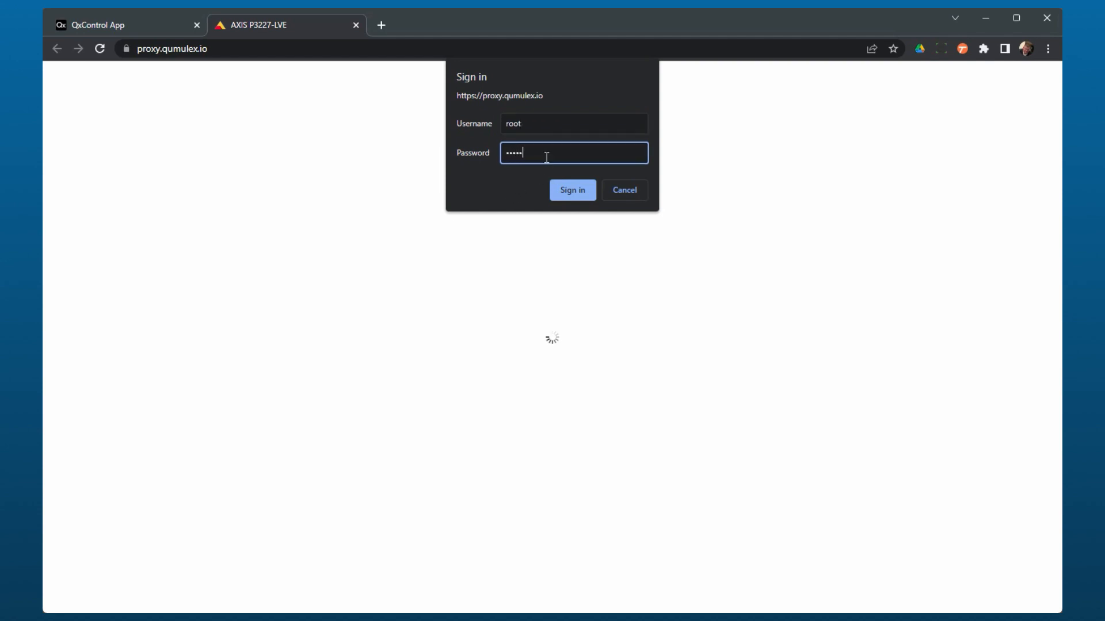
type("••••")
left_click(566, 195)
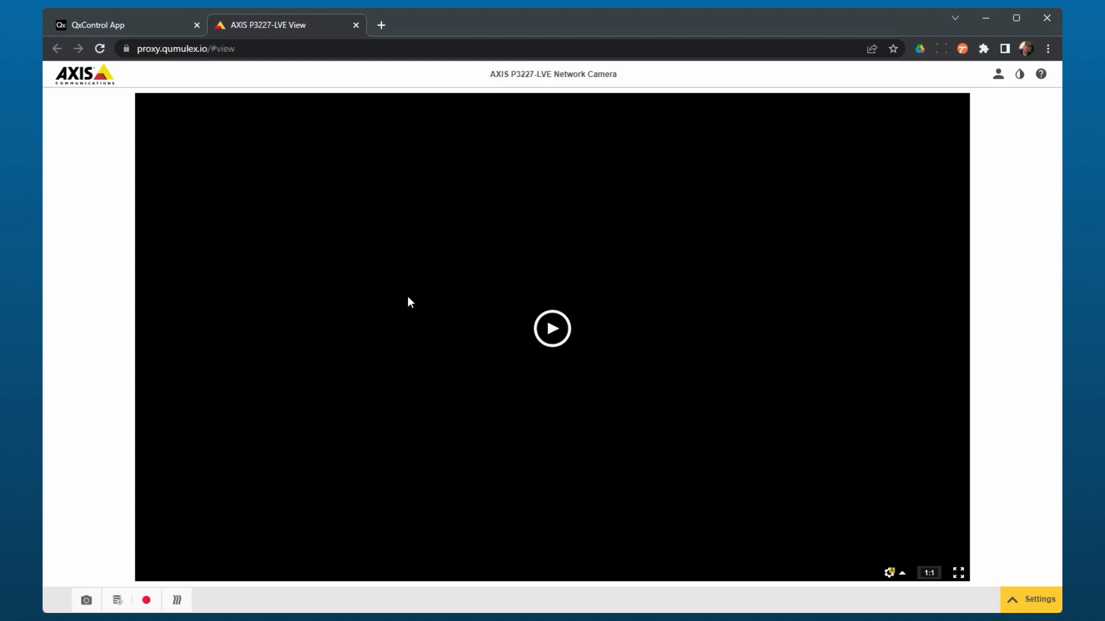
Check the camera's recordings status, record control and heater options.
left_click(117, 600)
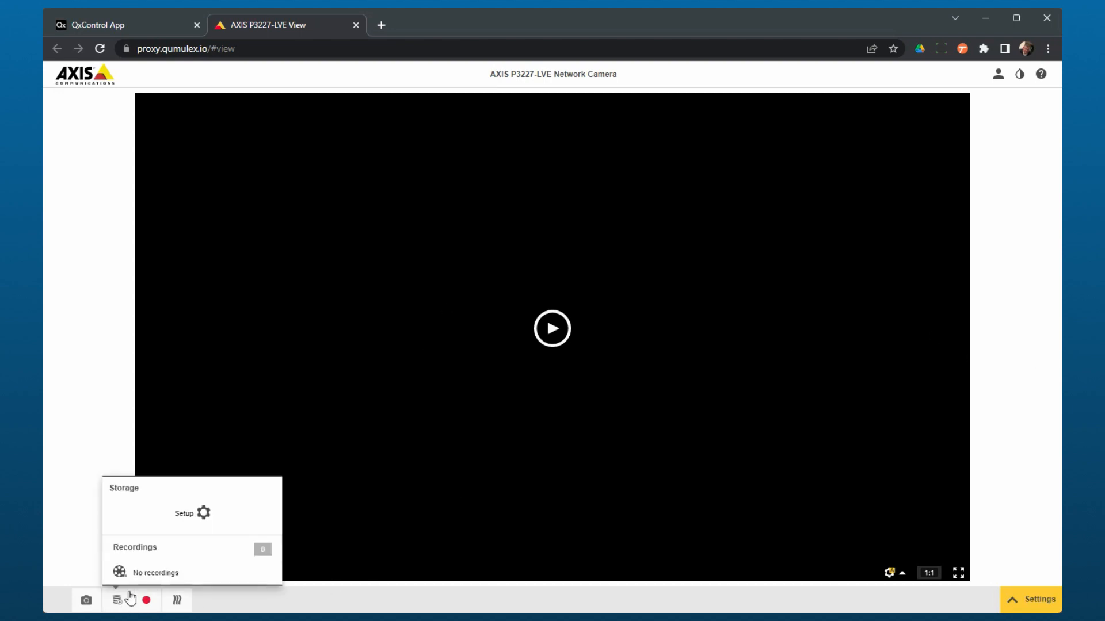
left_click(145, 600)
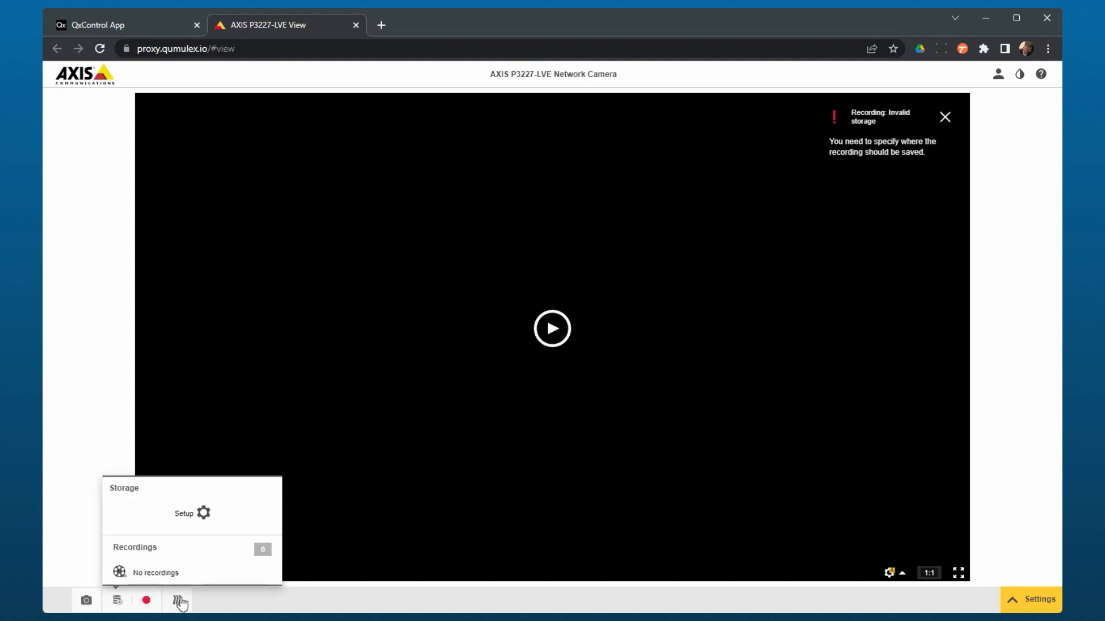
left_click(178, 600)
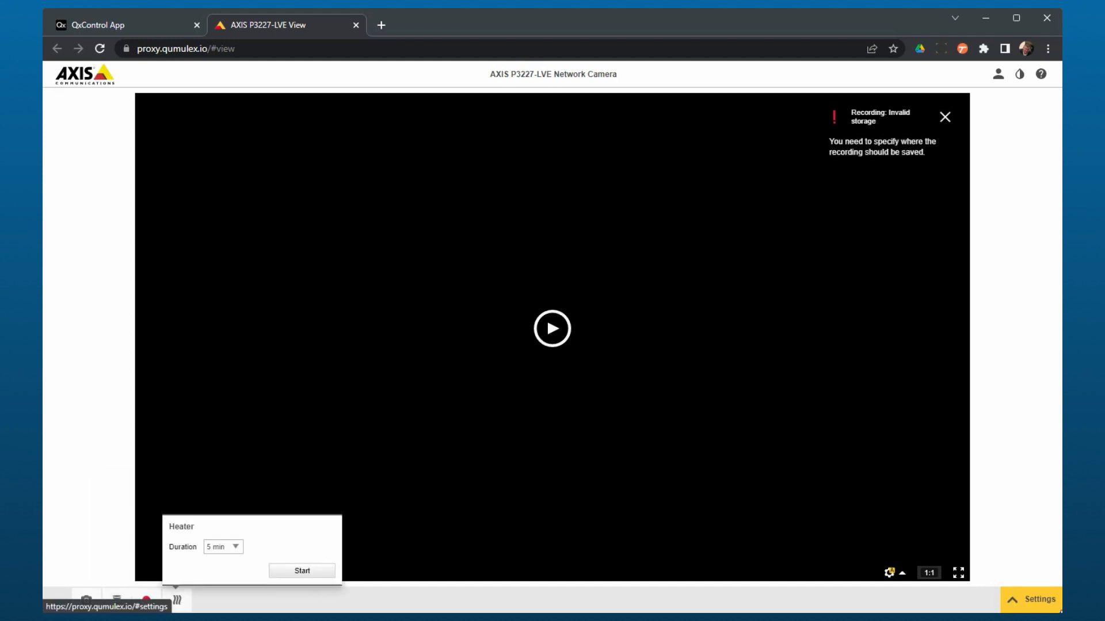
Review the Stream, PTZ, Privacy mask and System settings, then return to QxControl.
left_click(1033, 600)
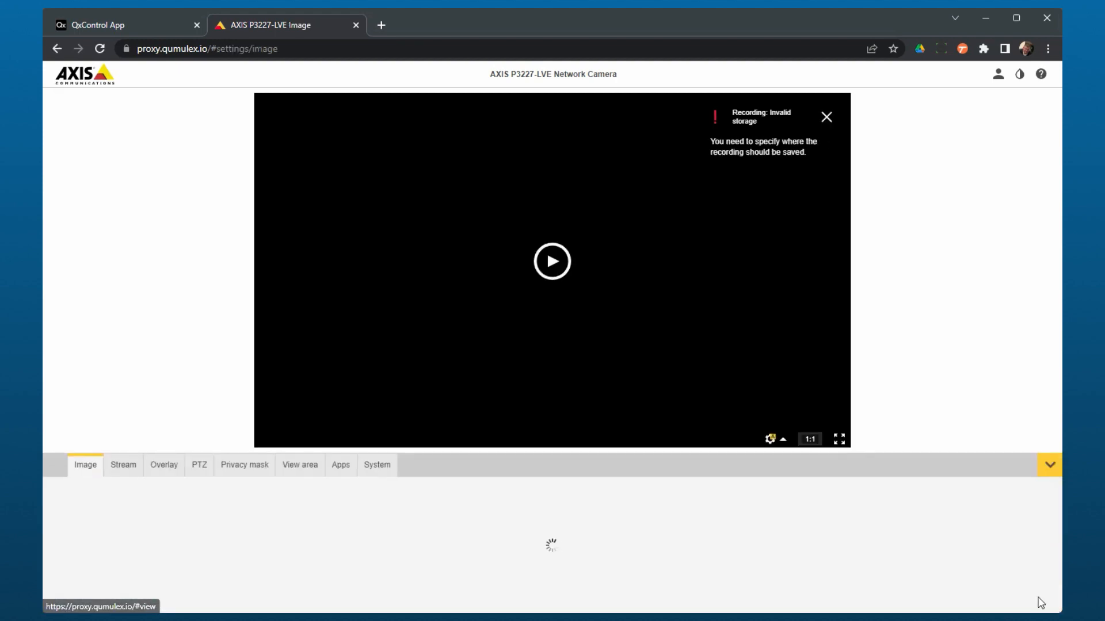
left_click(124, 465)
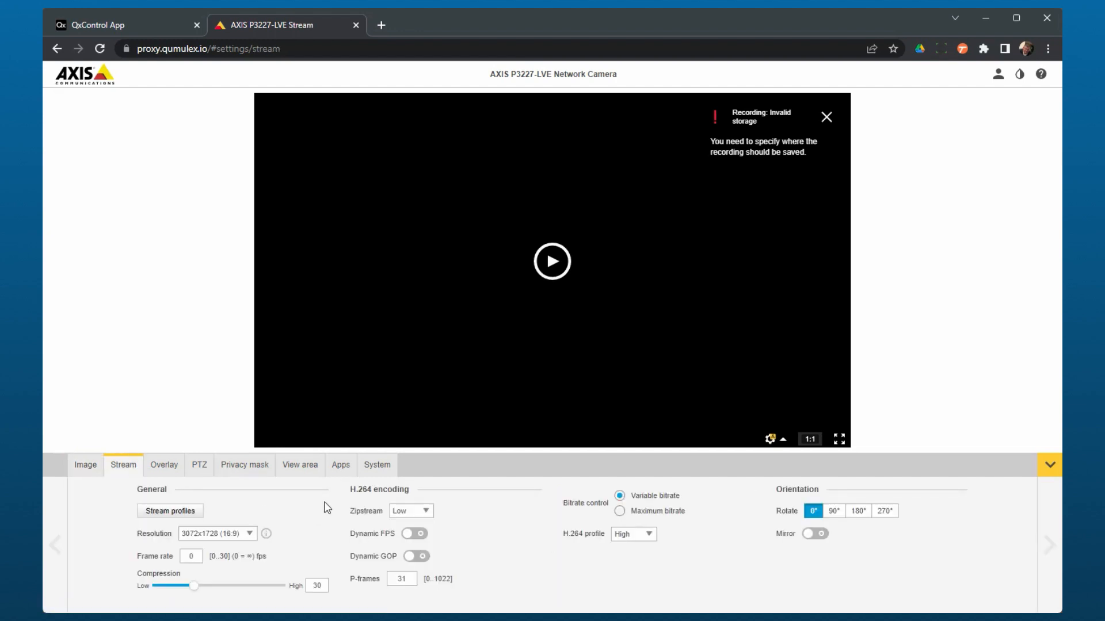
left_click(202, 467)
left_click(244, 469)
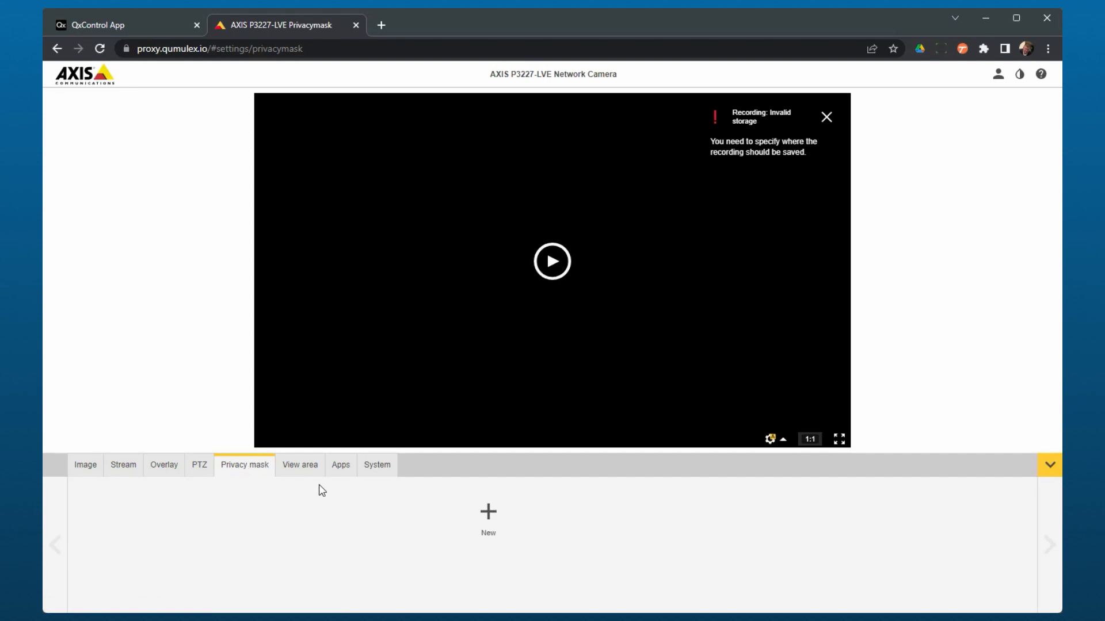
left_click(374, 468)
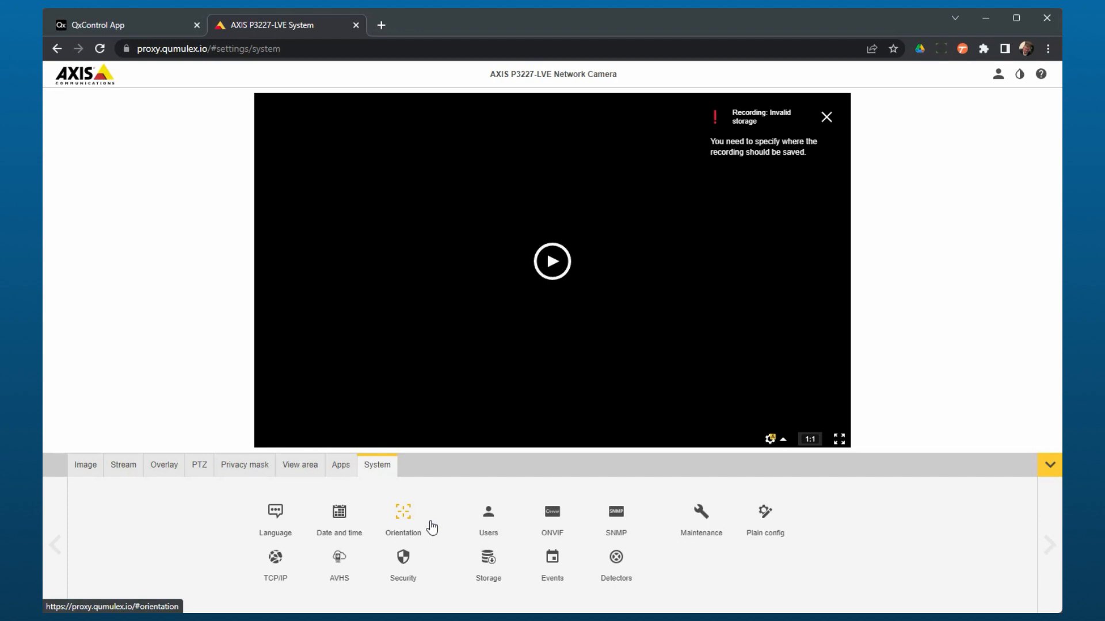
left_click(126, 23)
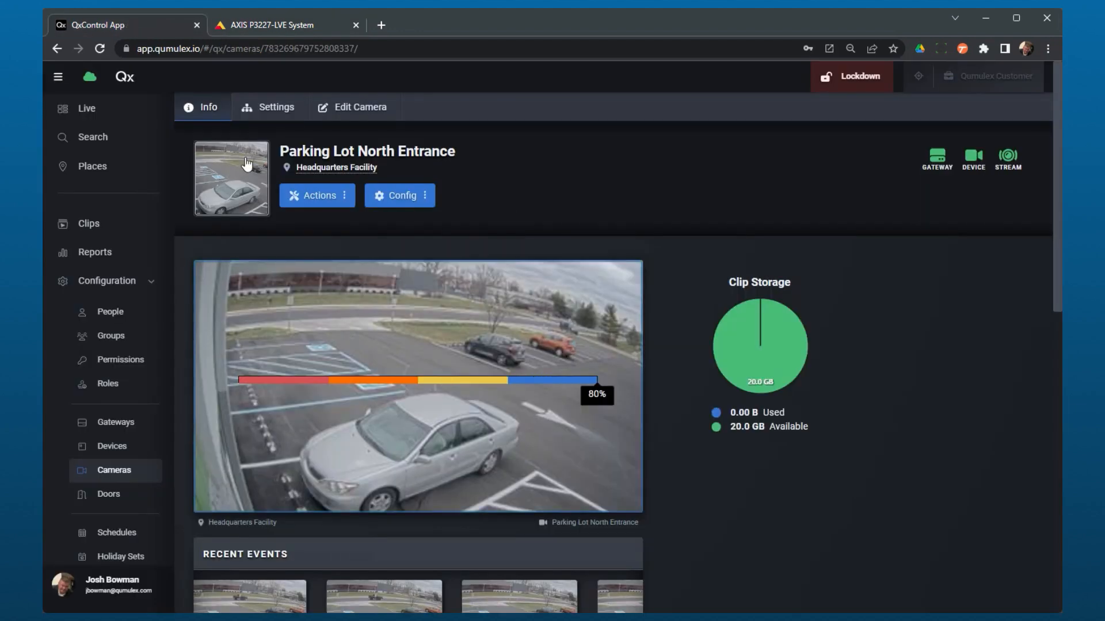